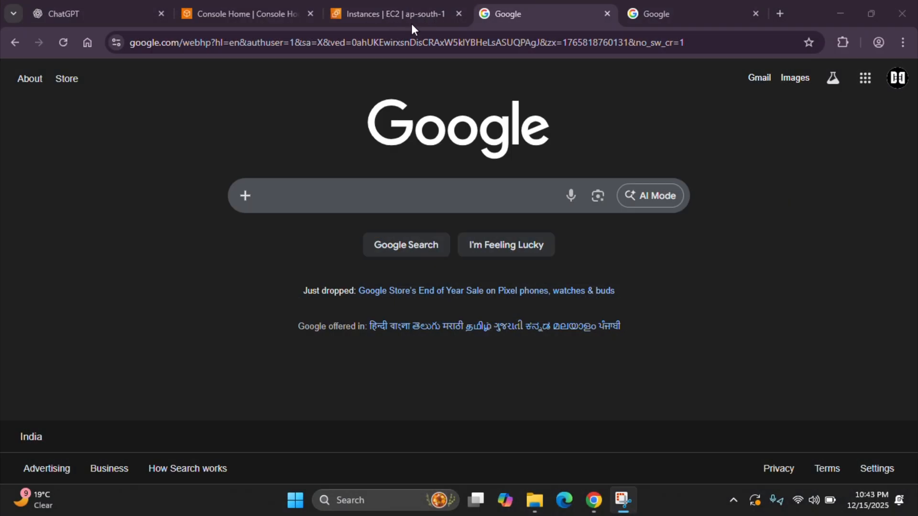
# Step: Search Google for "putty download windows 11" and open the PuTTY latest release download page from putty.org
pyautogui.click(441, 191)
pyautogui.write('p')
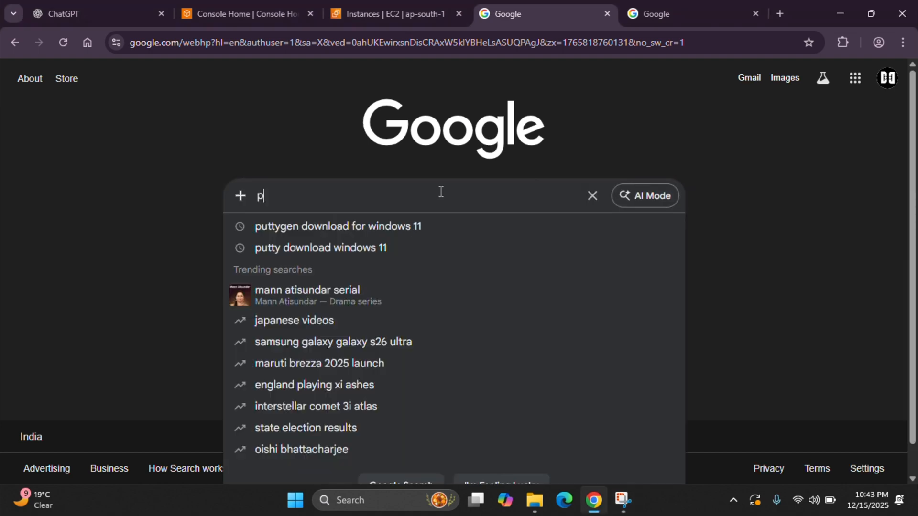
pyautogui.write('utty do')
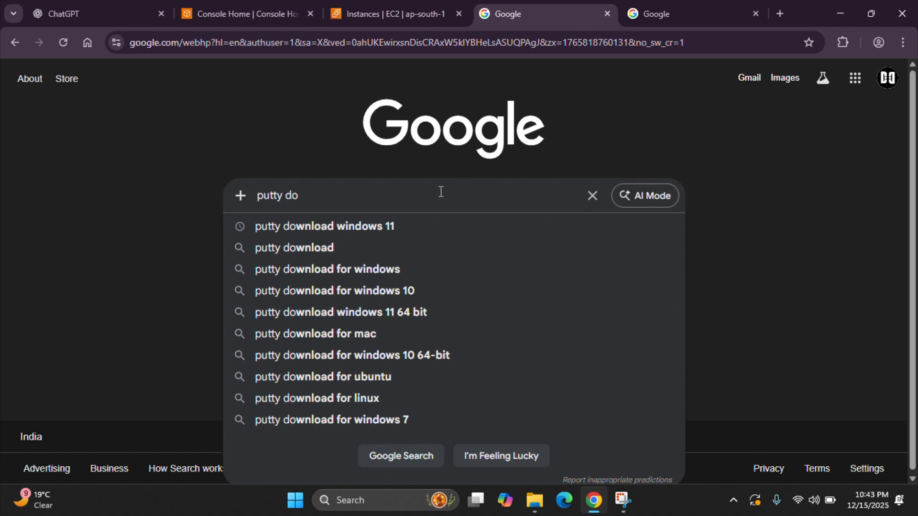
pyautogui.click(388, 230)
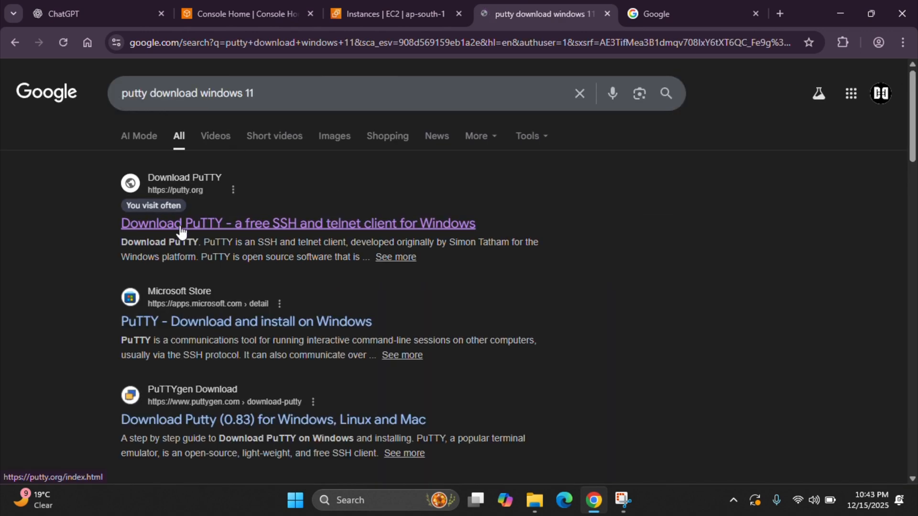
pyautogui.click(343, 224)
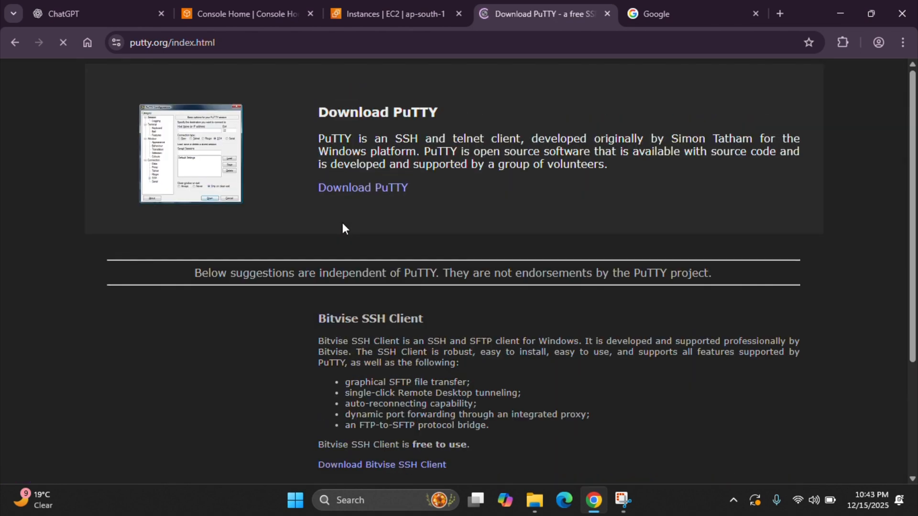
pyautogui.click(373, 191)
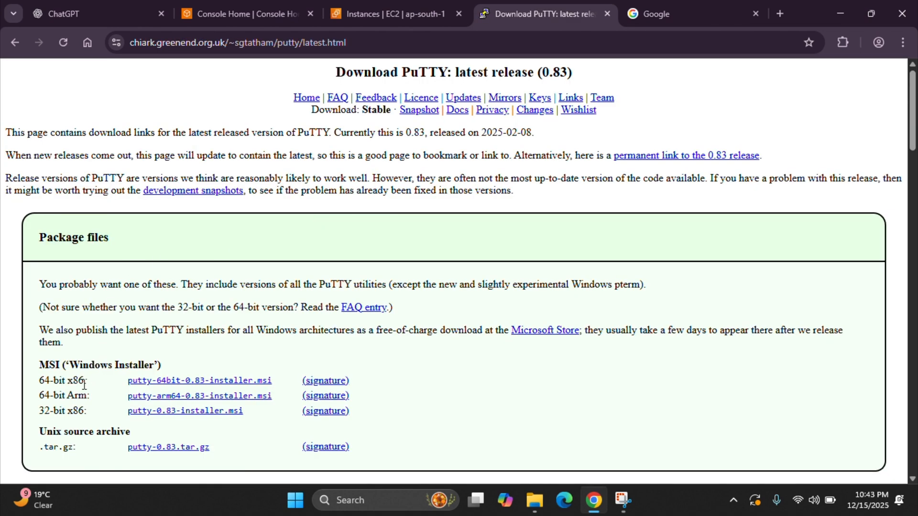
# Step: Download the 64-bit x86 Windows installer putty-64bit-0.83-installer.msi and check its download status
pyautogui.click(163, 382)
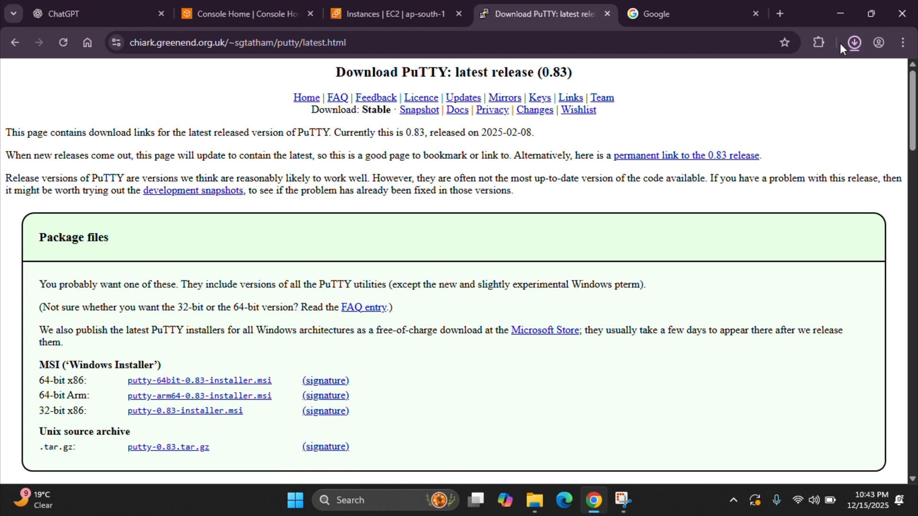
pyautogui.click(854, 44)
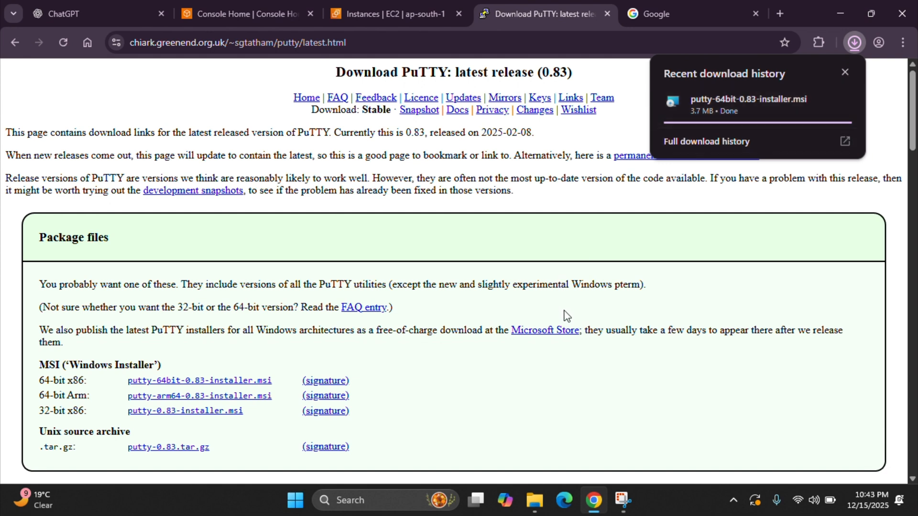
pyautogui.click(687, 262)
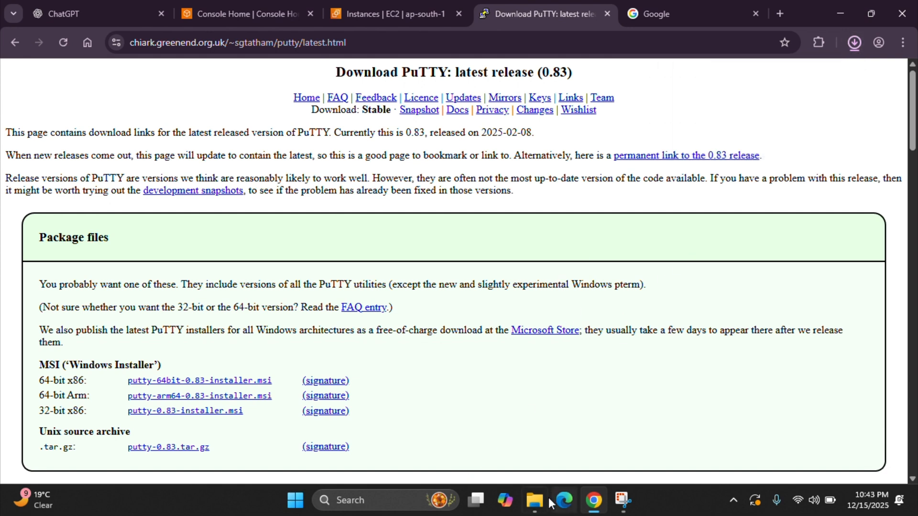
# Step: Run putty-64bit-0.83-installer from the Downloads folder and install PuTTY to C:\Program Files\PuTTY\ with the default features
pyautogui.click(535, 500)
pyautogui.click(43, 187)
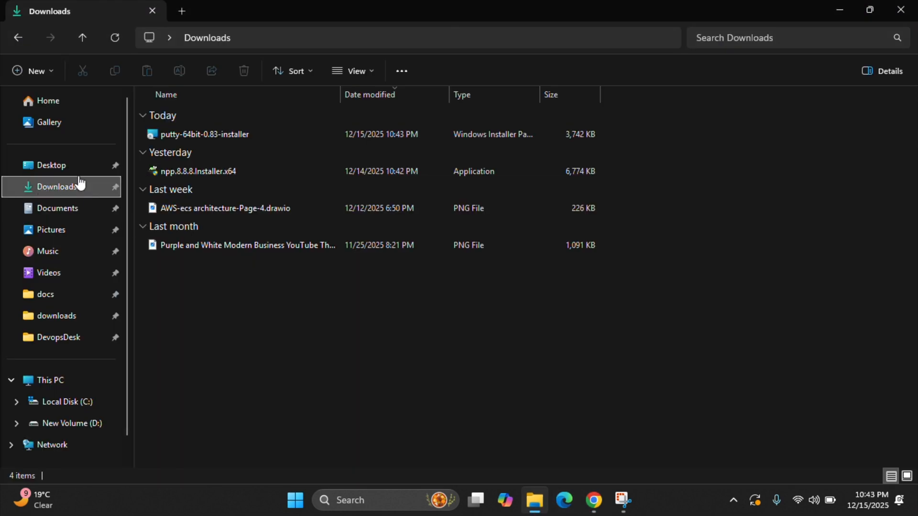
pyautogui.doubleClick(227, 136)
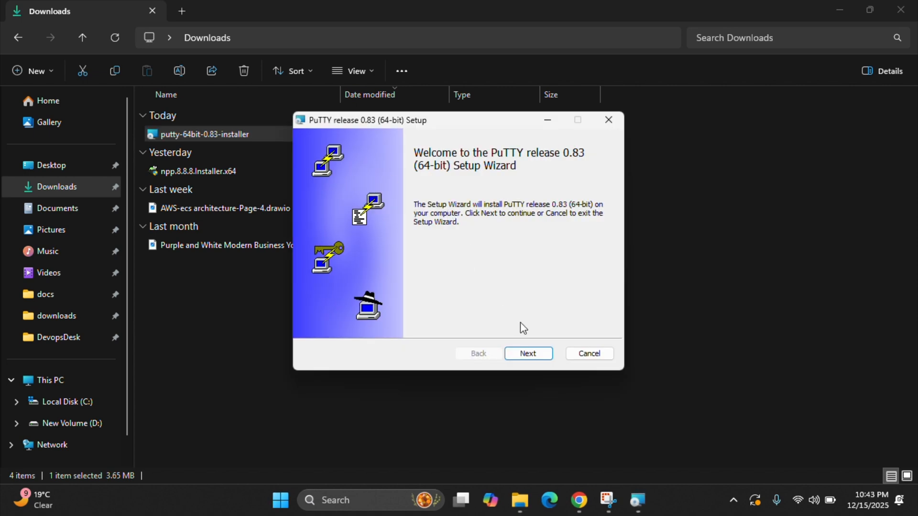
pyautogui.click(530, 355)
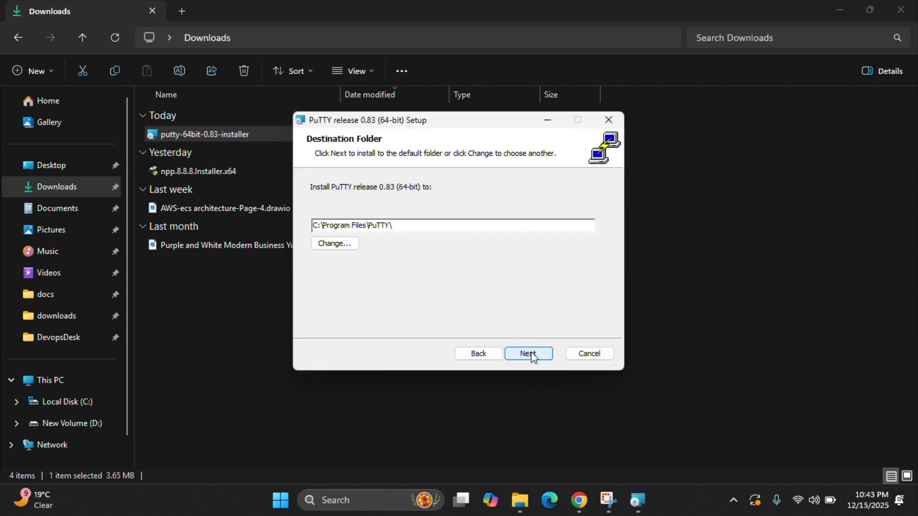
pyautogui.click(531, 355)
pyautogui.click(519, 356)
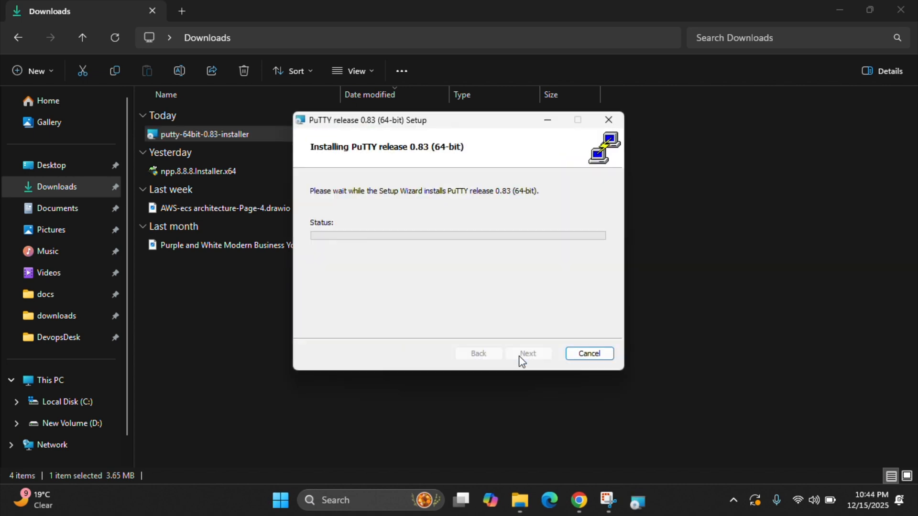
pyautogui.click(528, 358)
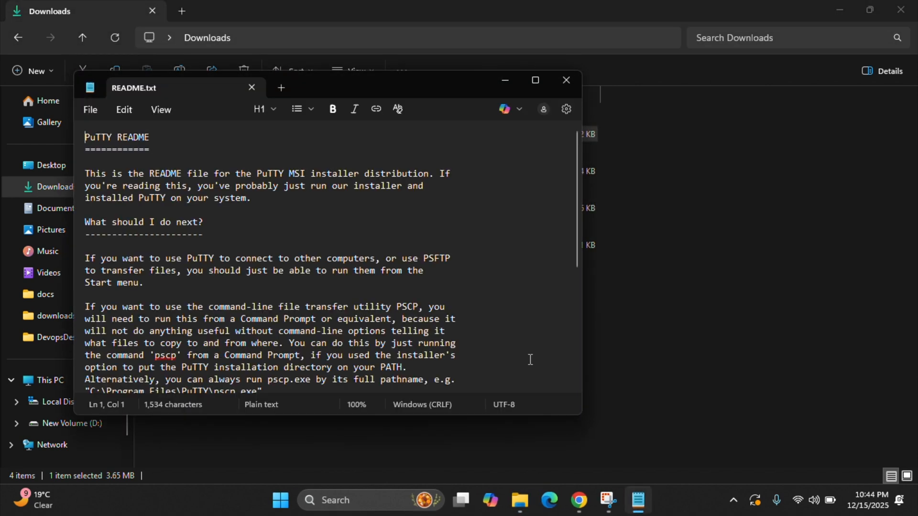
# Step: Look through the PuTTY README.txt in an enlarged window and close it
pyautogui.click(534, 80)
pyautogui.scroll(-2, 260, 280)
pyautogui.scroll(2, 160, 119)
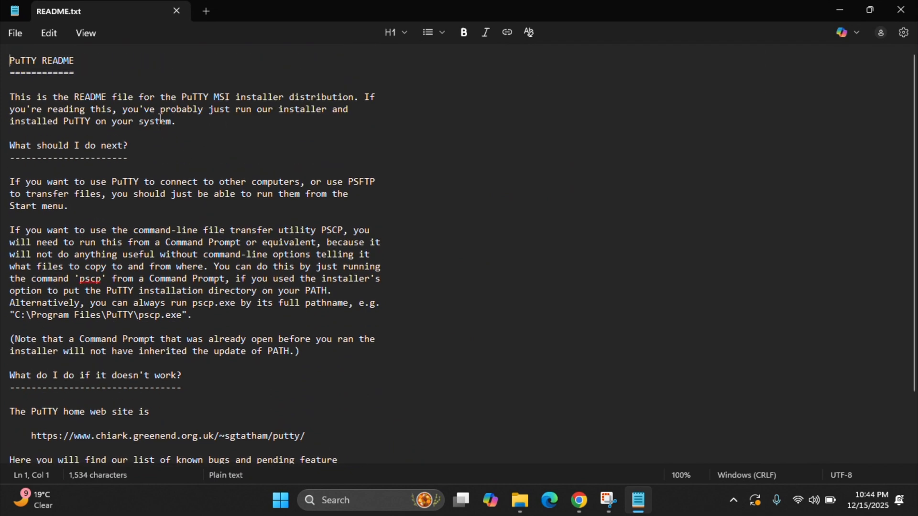
pyautogui.click(177, 10)
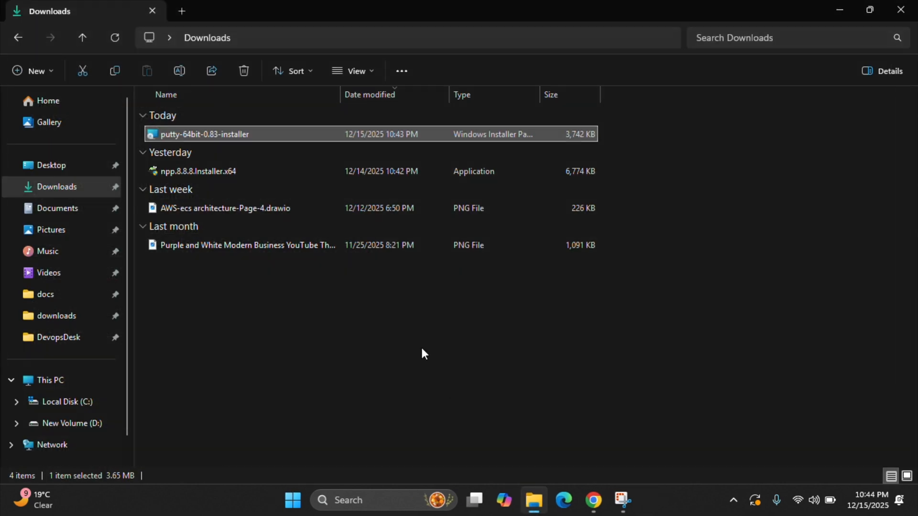
pyautogui.click(460, 411)
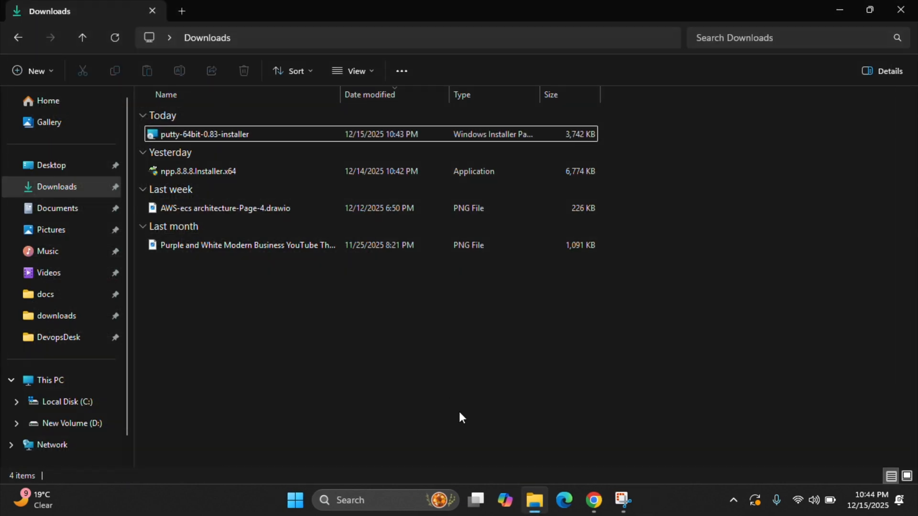
# Step: Find the installed PuTTY app with Windows search and launch it to check the installation
pyautogui.click(376, 499)
pyautogui.write('putt')
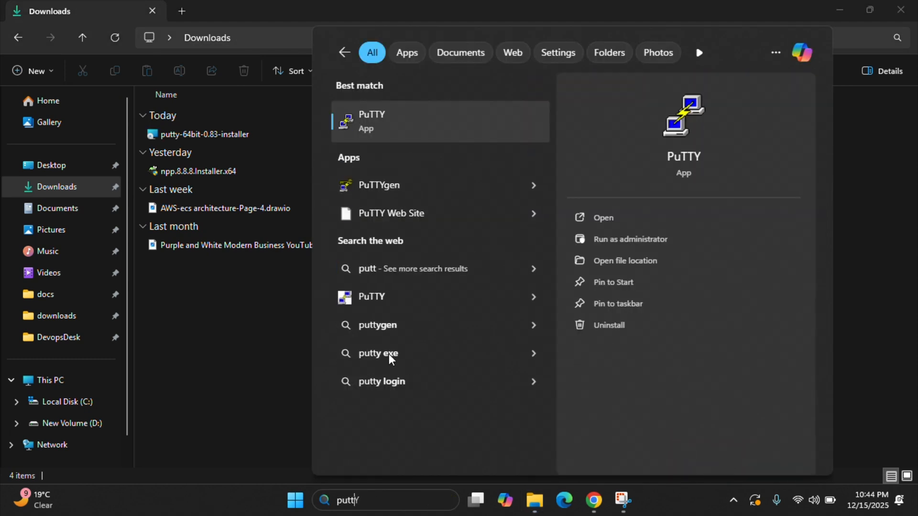
pyautogui.click(388, 144)
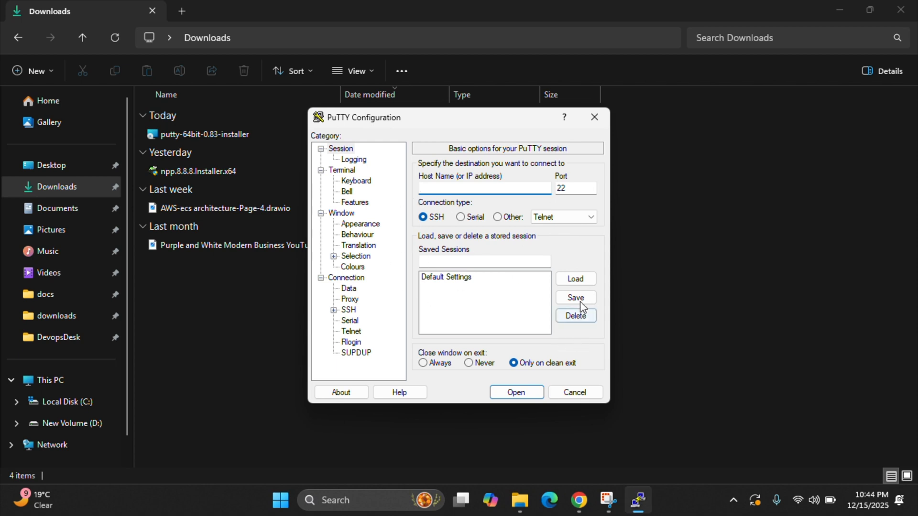
pyautogui.click(631, 285)
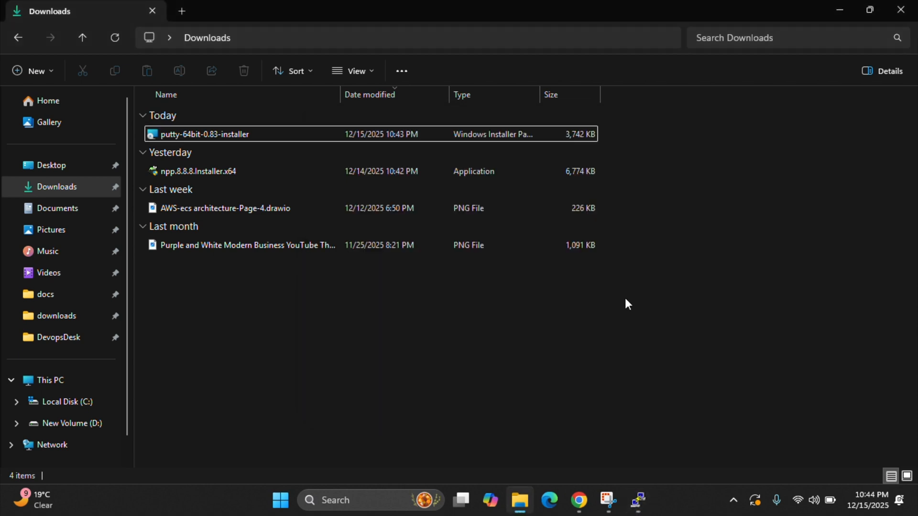
# Step: Switch to Chrome, search Google for "puttygen download for windows 11" in the other Google tab, and open the puttygen.com result
pyautogui.click(579, 500)
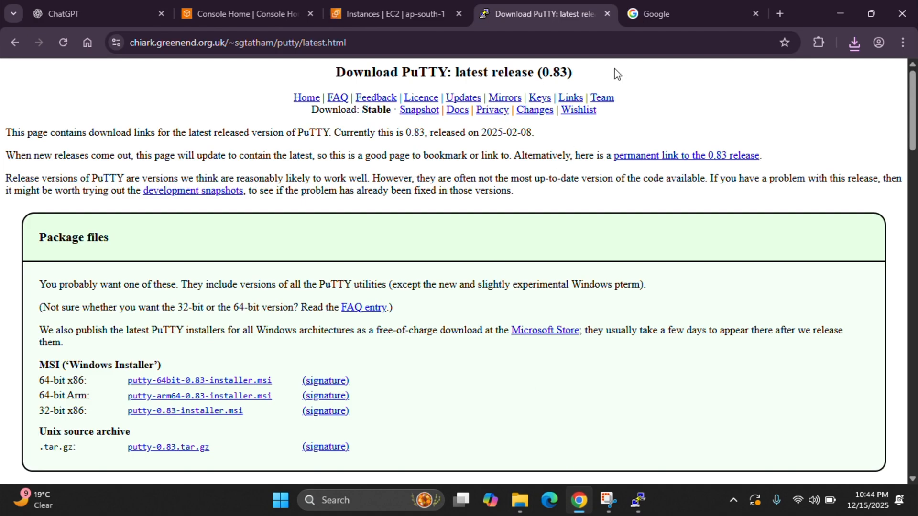
pyautogui.click(655, 16)
pyautogui.click(443, 194)
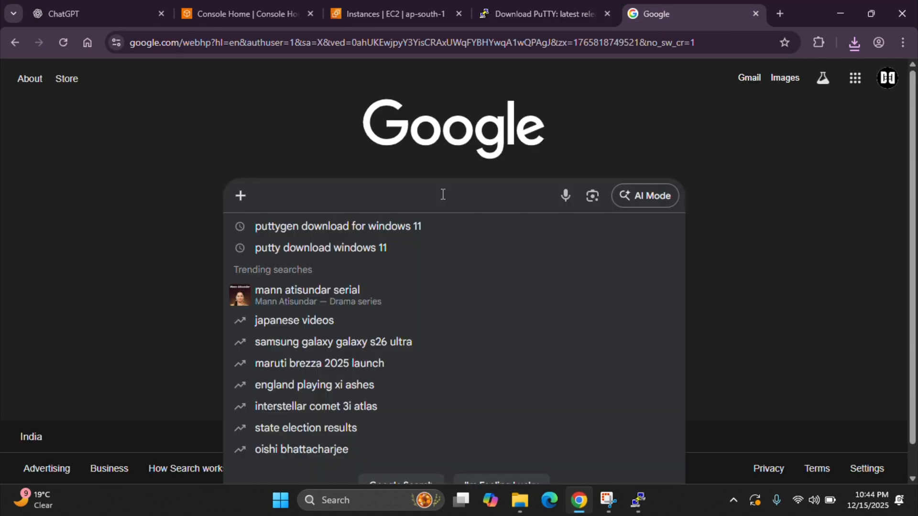
pyautogui.write('put')
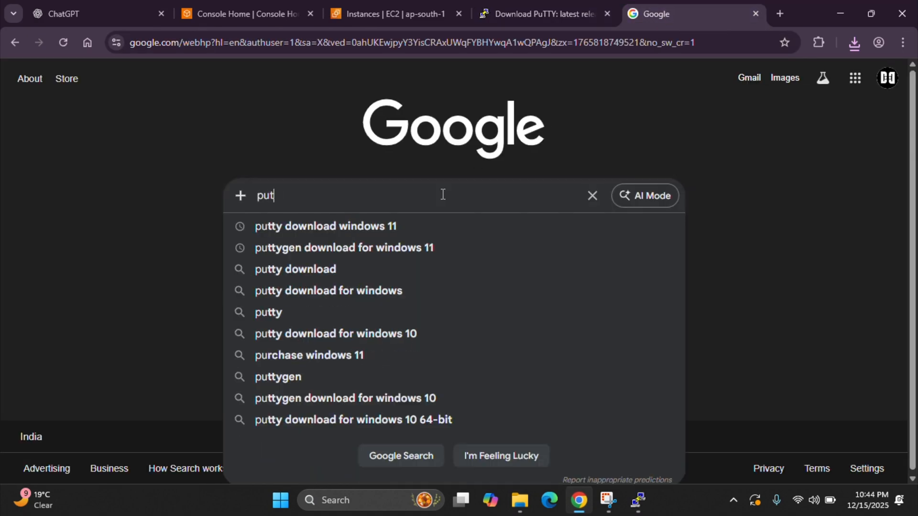
pyautogui.write('tygen')
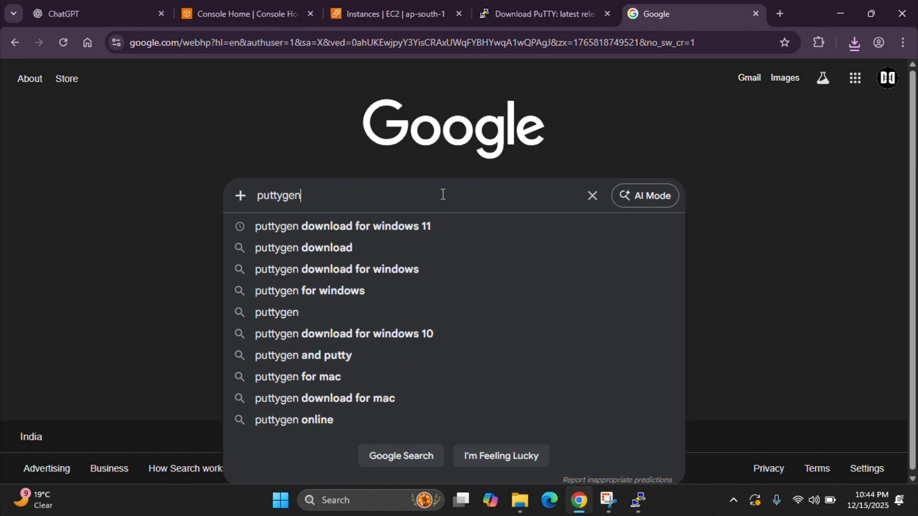
pyautogui.click(374, 227)
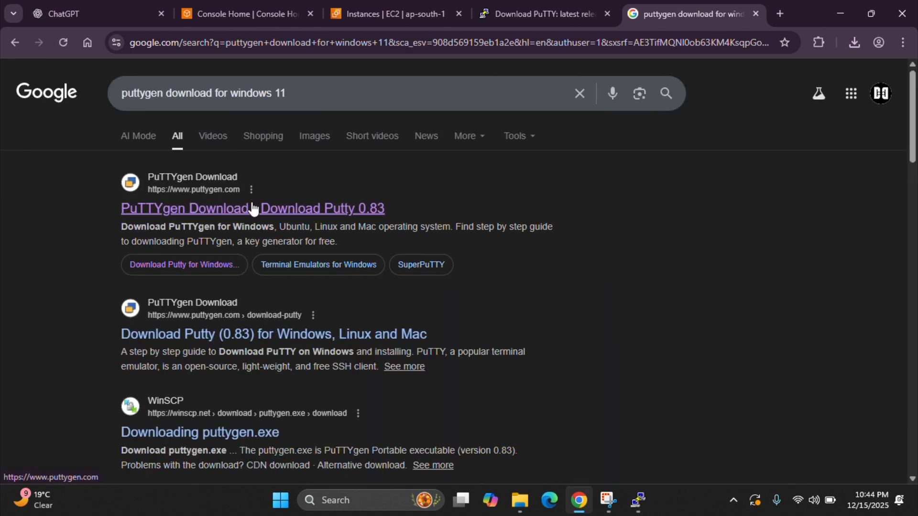
pyautogui.click(231, 207)
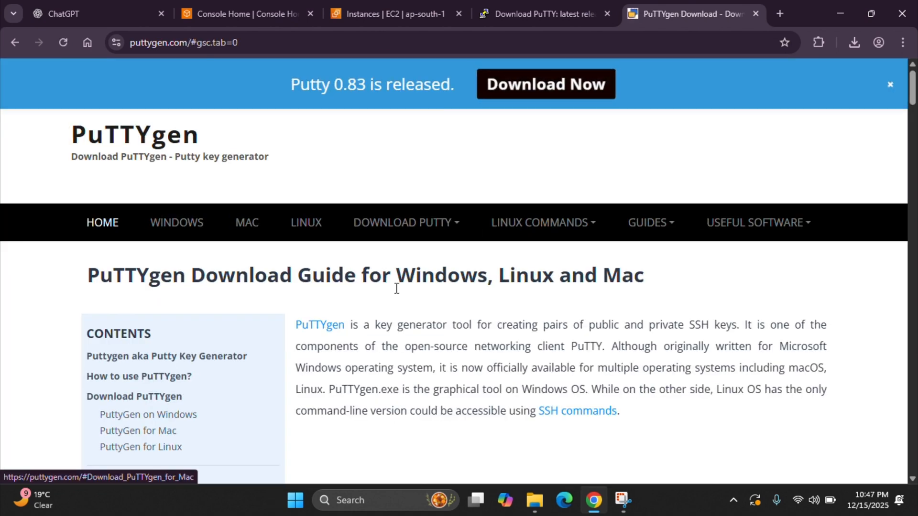
# Step: Read the "How to use PuTTYgen?" section, highlighting the first two instructions on running PuTTYgen
pyautogui.scroll(-5, 396, 293)
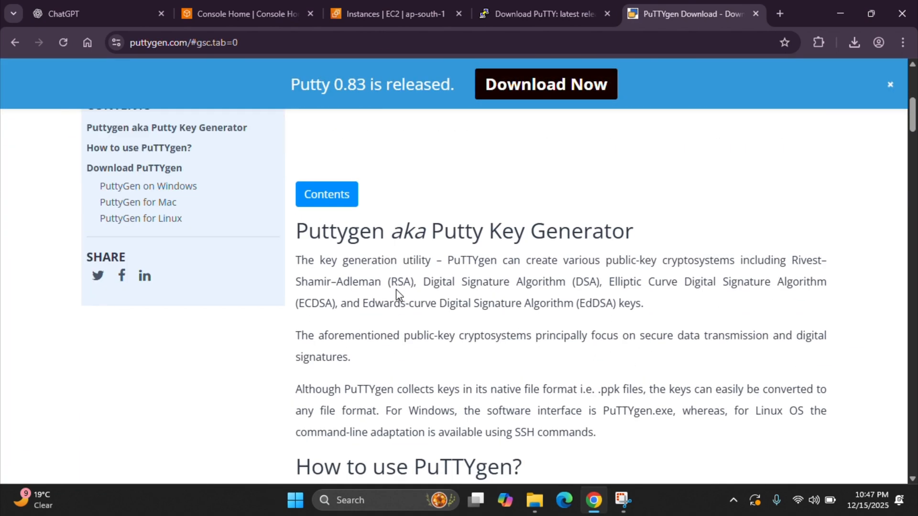
pyautogui.scroll(-5, 396, 293)
pyautogui.scroll(-1, 396, 292)
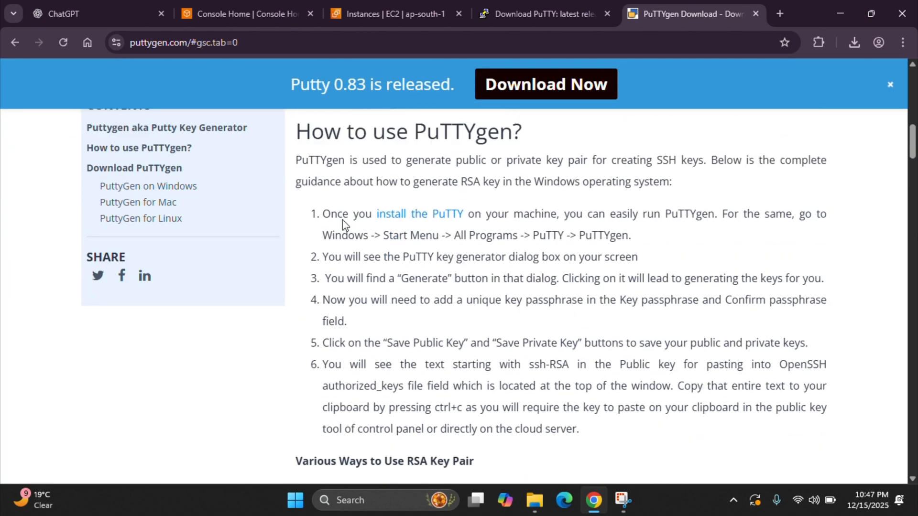
pyautogui.moveTo(323, 214); pyautogui.dragTo(680, 231)
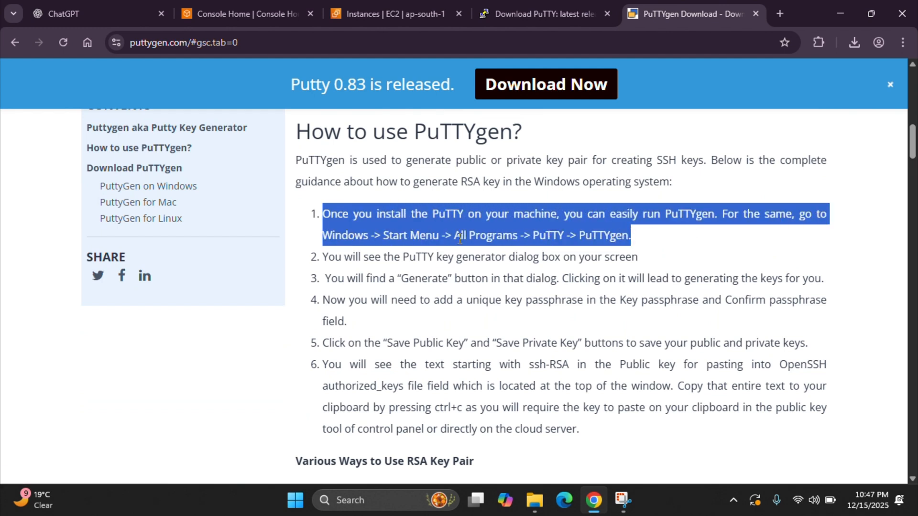
pyautogui.click(617, 239)
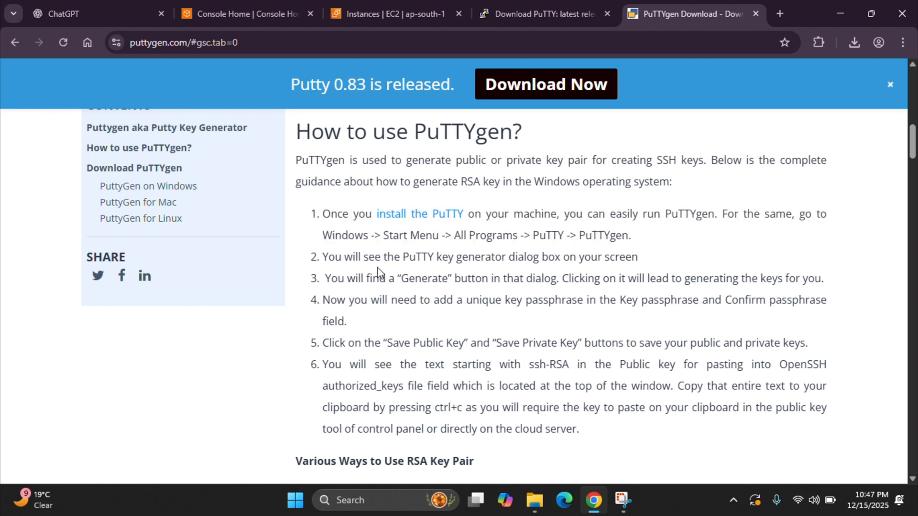
pyautogui.moveTo(323, 256); pyautogui.dragTo(638, 258)
pyautogui.click(583, 261)
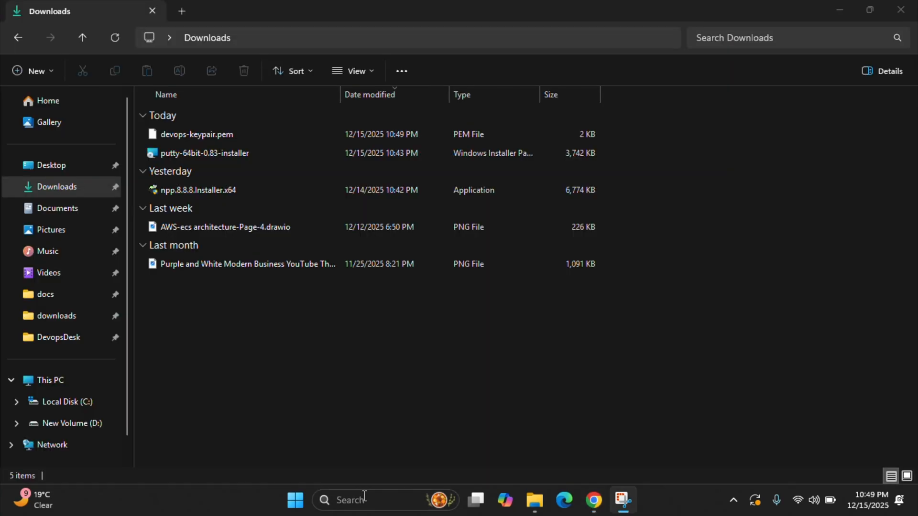
# Step: Find the installed PuTTYgen app with Windows search and launch it
pyautogui.click(364, 499)
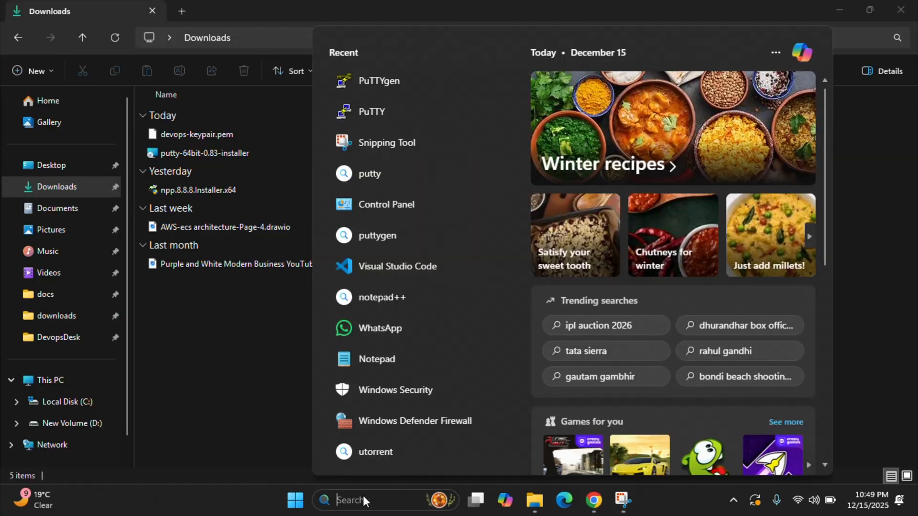
pyautogui.write('putt')
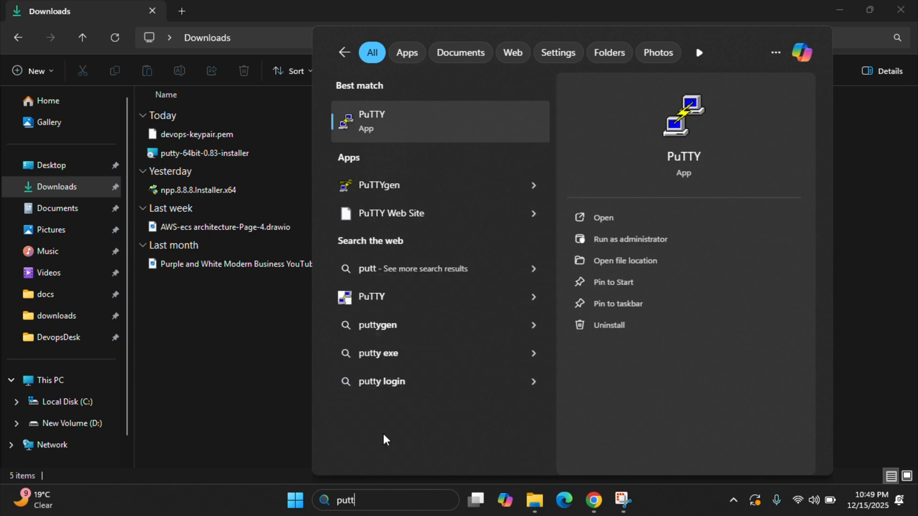
pyautogui.click(389, 186)
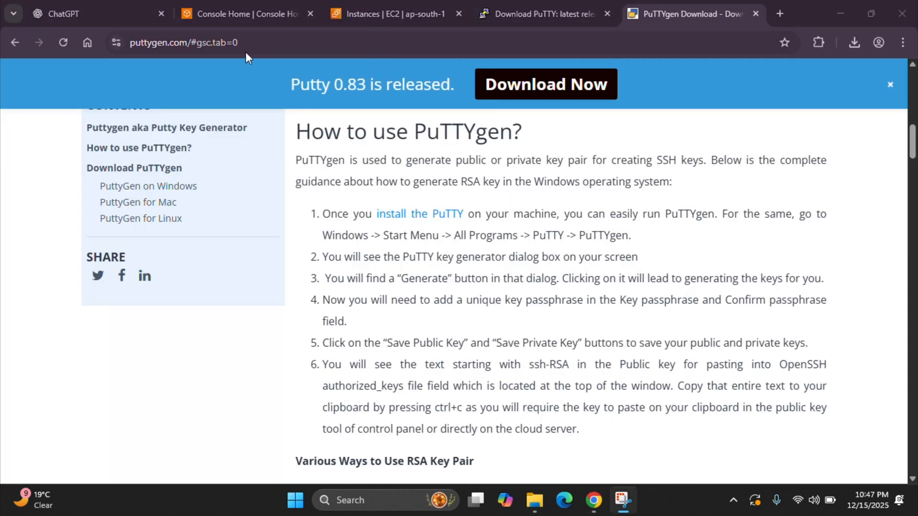
# Step: Switch to the AWS Console Home in Chrome and open the EC2 dashboard from the recently visited services
pyautogui.click(225, 21)
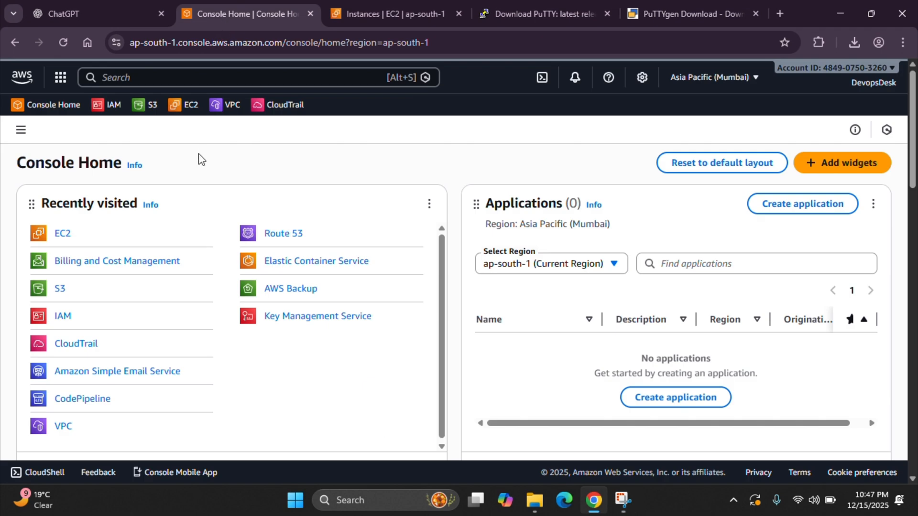
pyautogui.click(66, 236)
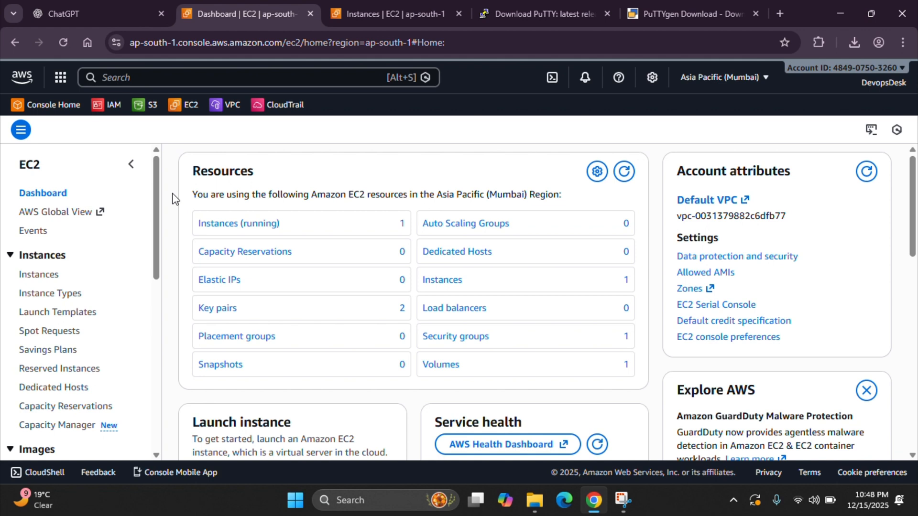
# Step: Create an EC2 key pair named devops-keypair with type RSA and the .pem private key format
pyautogui.click(219, 309)
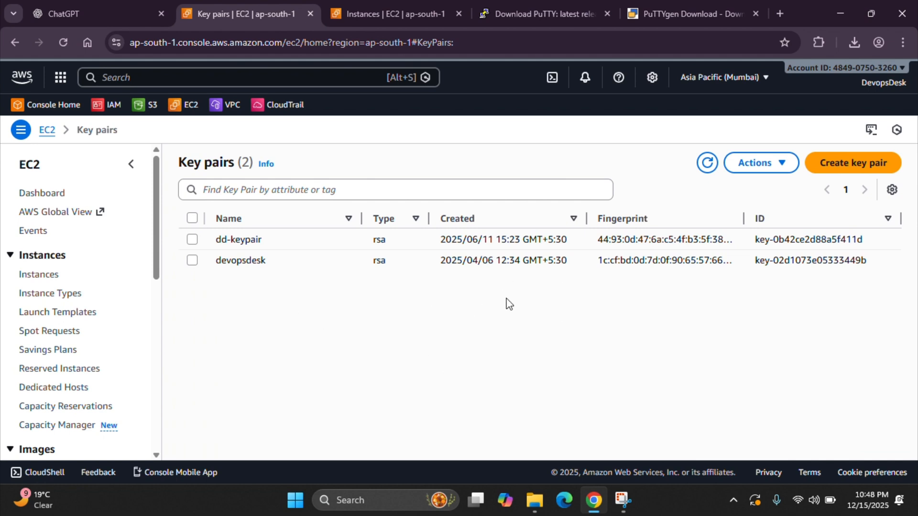
pyautogui.click(852, 163)
pyautogui.click(349, 262)
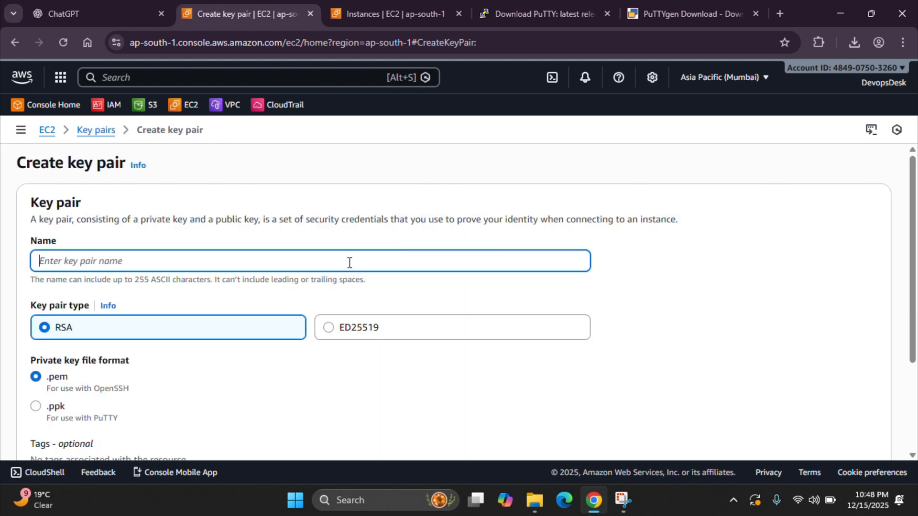
pyautogui.write('devops')
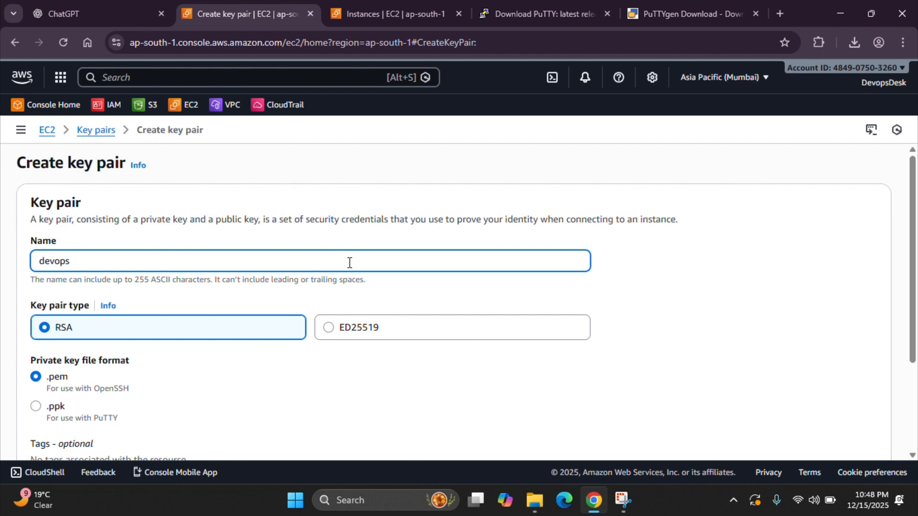
pyautogui.write('-keypair')
pyautogui.scroll(-1, 349, 266)
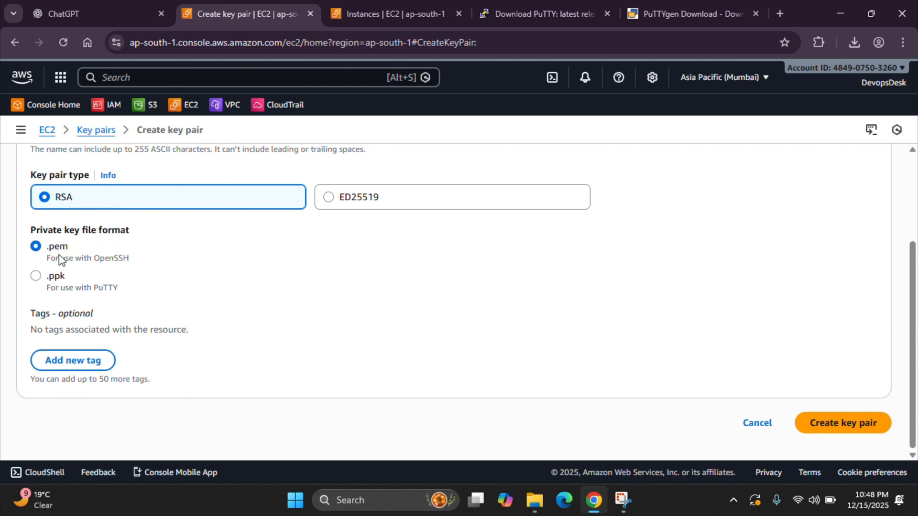
pyautogui.click(838, 429)
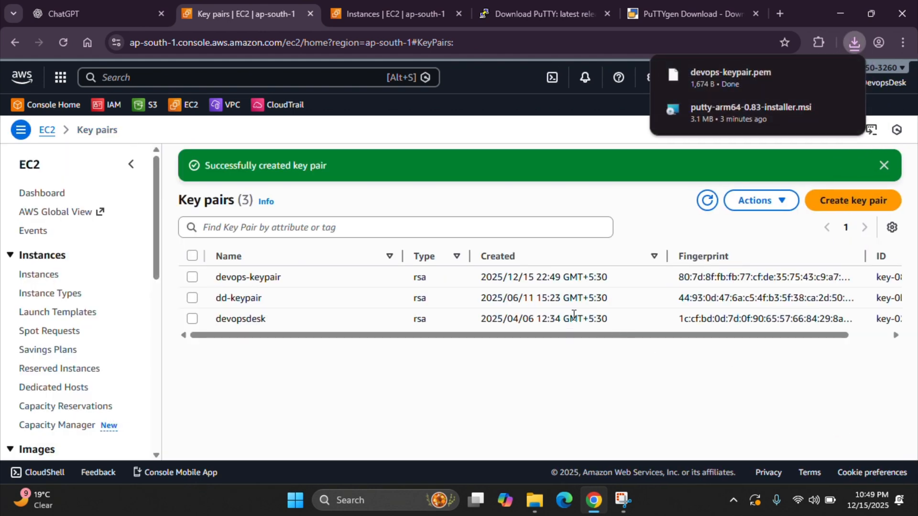
# Step: Switch to File Explorer, refresh the Downloads folder and check for the downloaded devops-keypair.pem file
pyautogui.moveTo(740, 72)
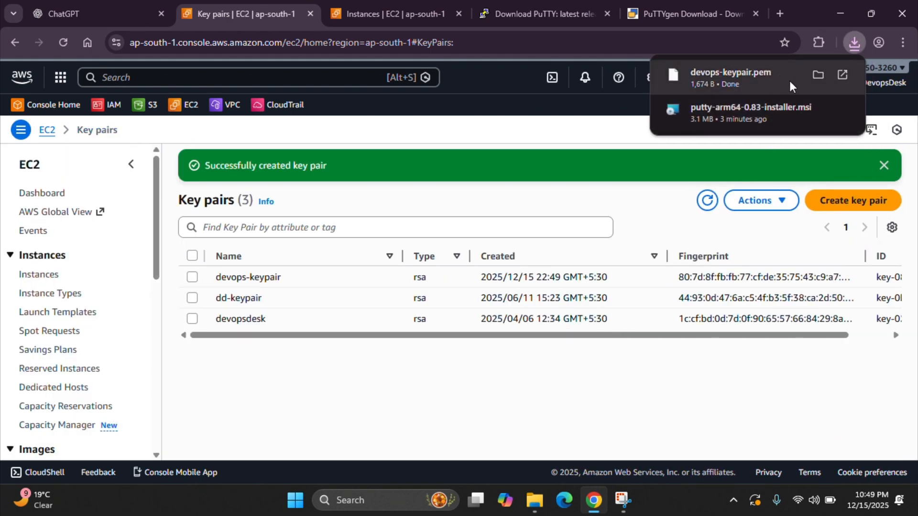
pyautogui.click(534, 500)
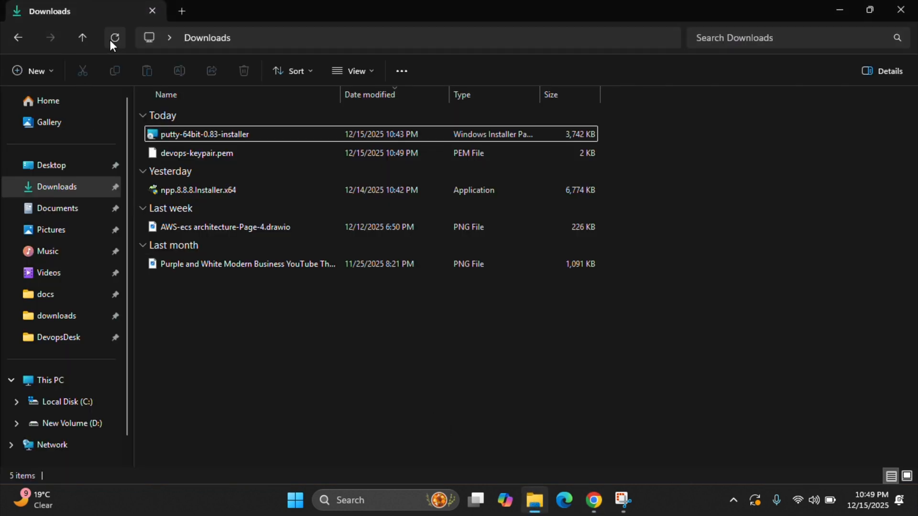
pyautogui.click(111, 39)
pyautogui.click(200, 136)
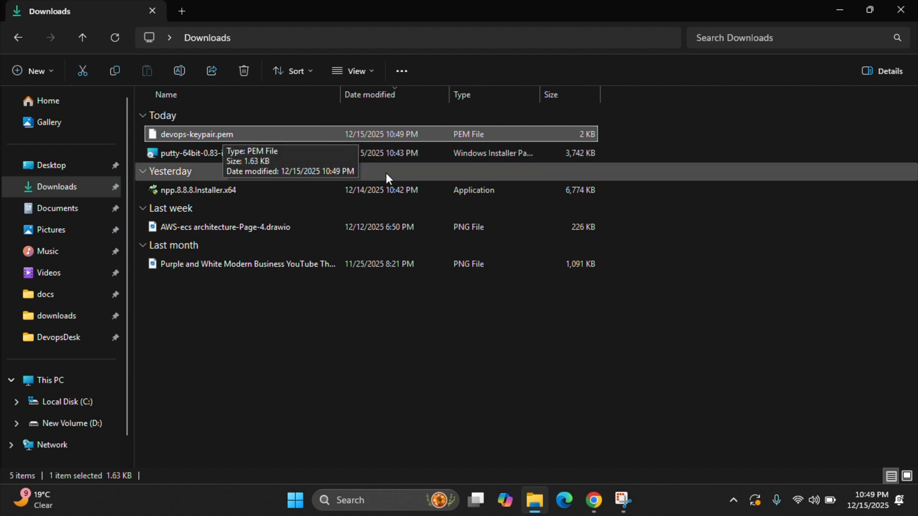
pyautogui.click(470, 411)
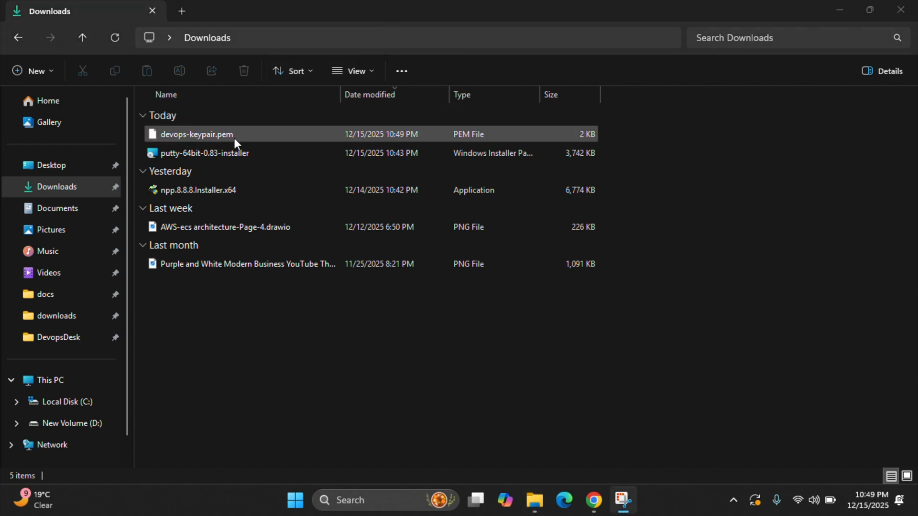
# Step: Search Windows for "putt" and launch PuTTYgen
pyautogui.click(365, 497)
pyautogui.write('putt')
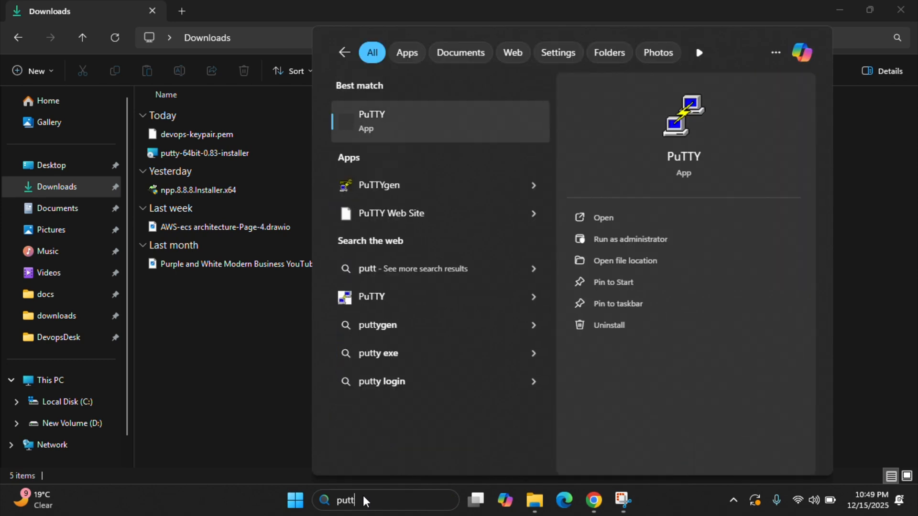
pyautogui.click(390, 187)
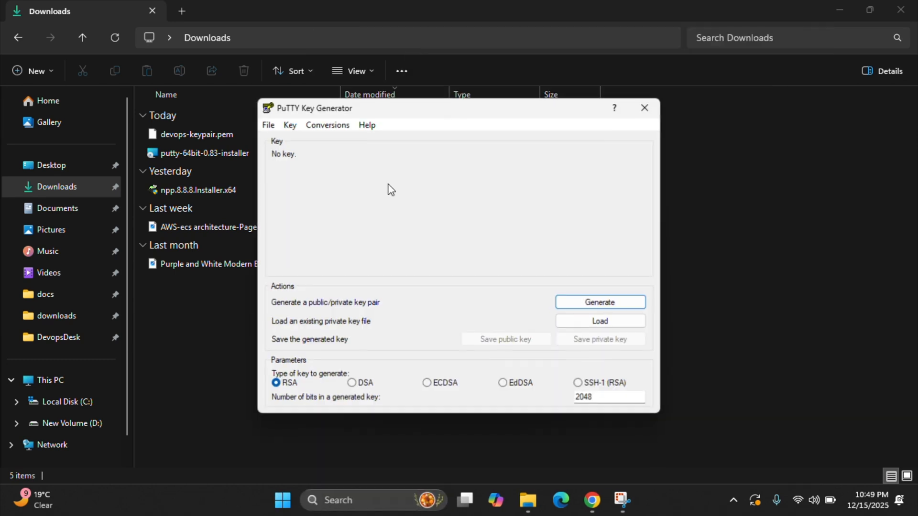
# Step: Load devops-keypair.pem from Downloads as the existing private key, showing all file types, and dismiss the import notice
pyautogui.click(597, 324)
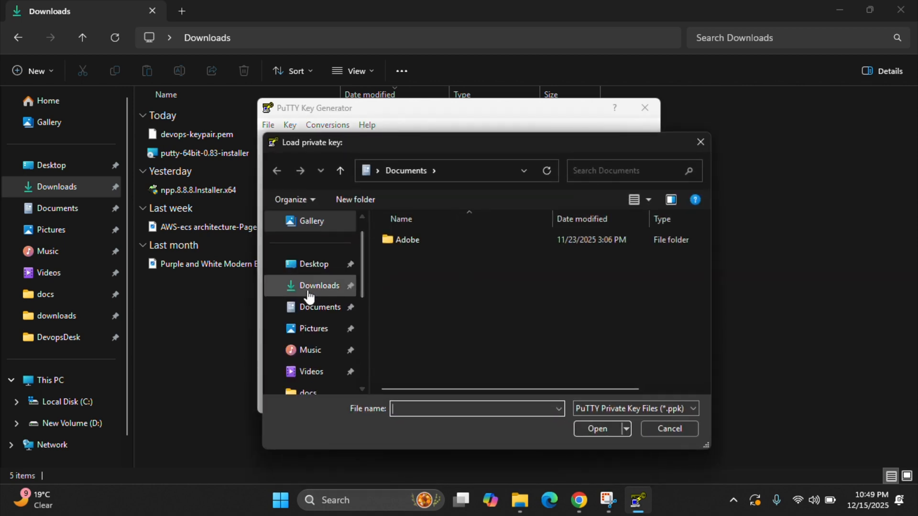
pyautogui.click(308, 291)
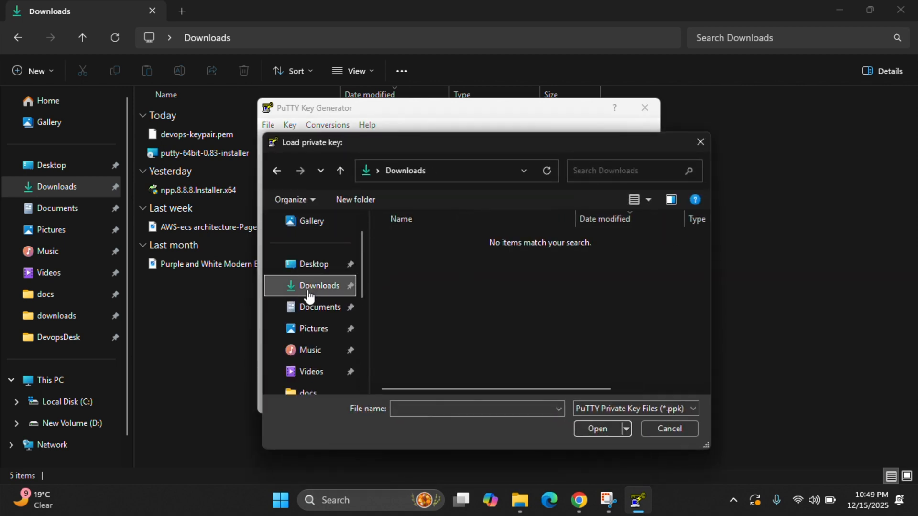
pyautogui.click(604, 409)
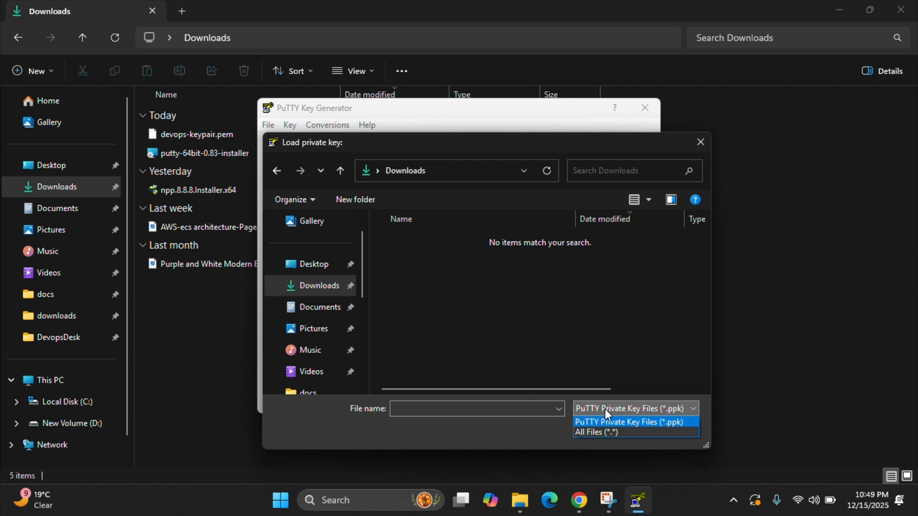
pyautogui.click(603, 432)
pyautogui.click(425, 258)
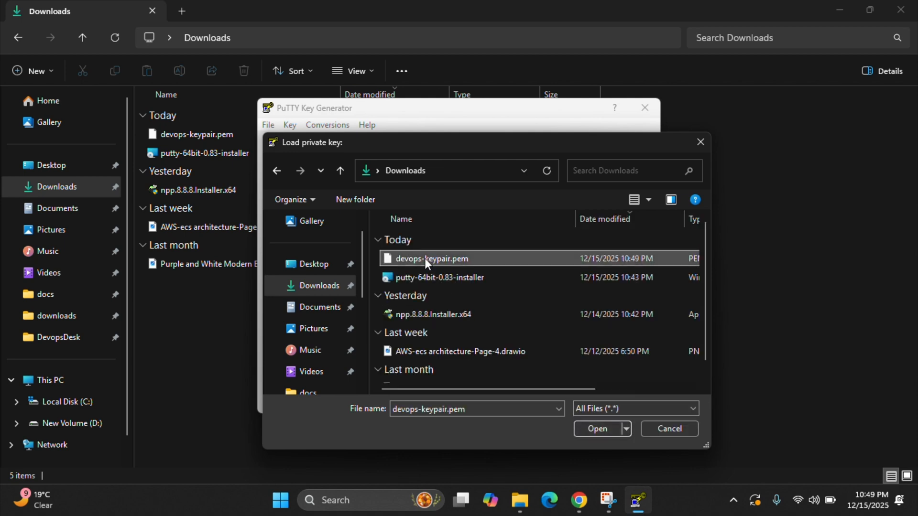
pyautogui.click(597, 429)
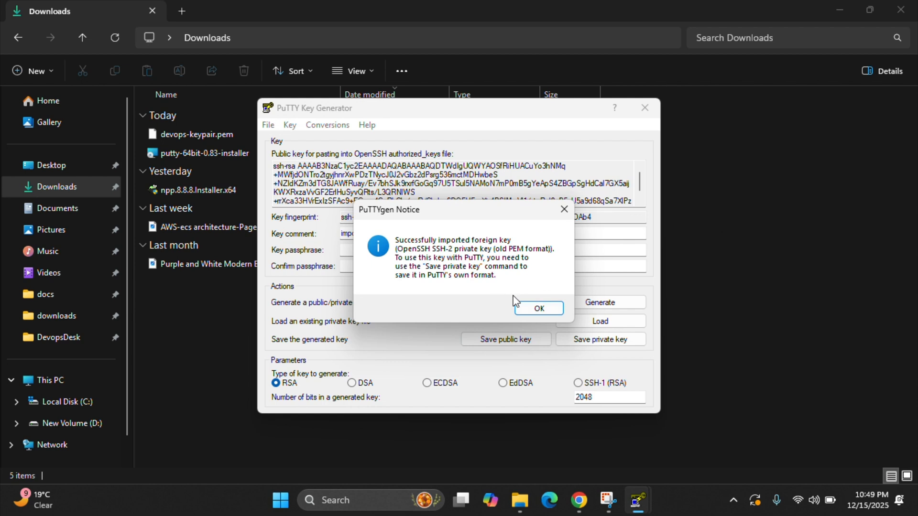
pyautogui.click(536, 310)
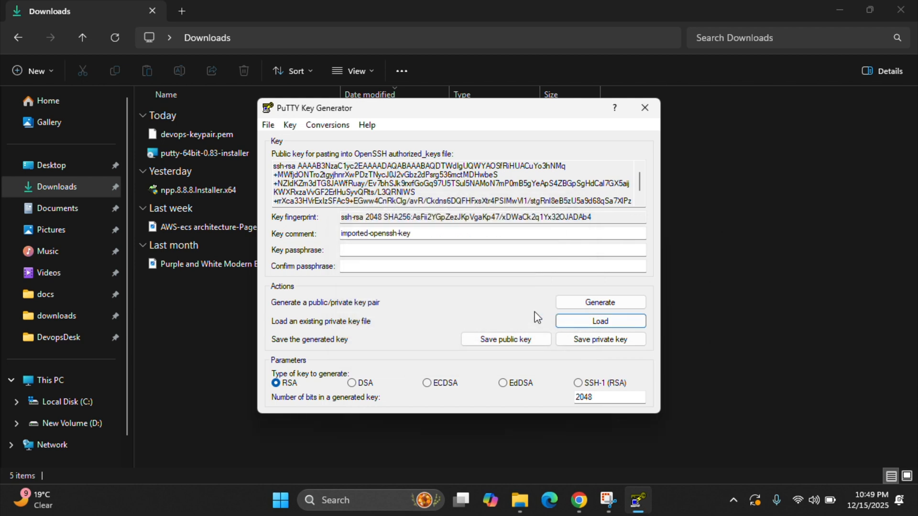
# Step: Save the private key without a passphrase as devops-keypair in .ppk format in Downloads, and refresh that folder in File Explorer
pyautogui.click(594, 340)
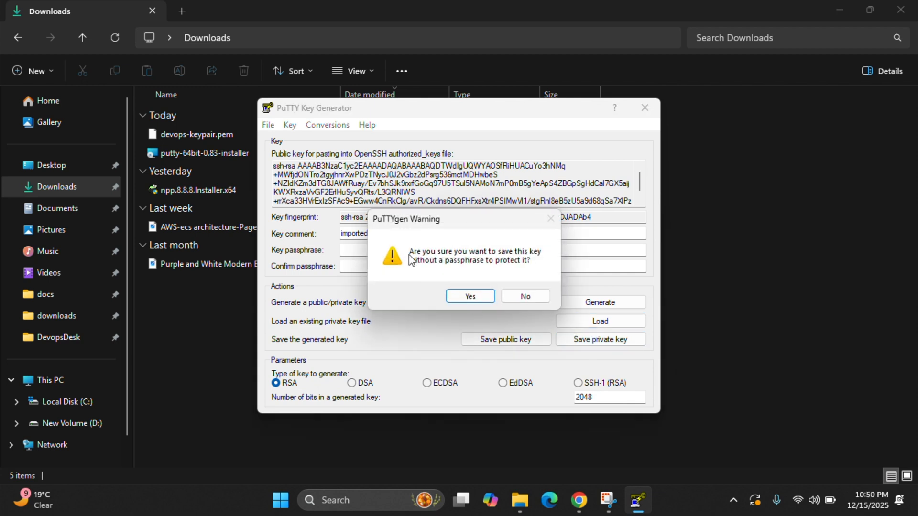
pyautogui.click(469, 295)
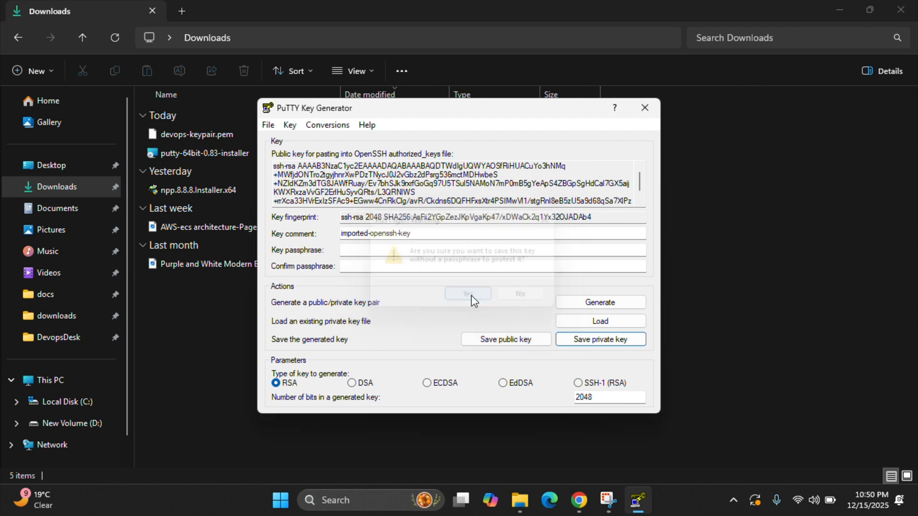
pyautogui.write('devops')
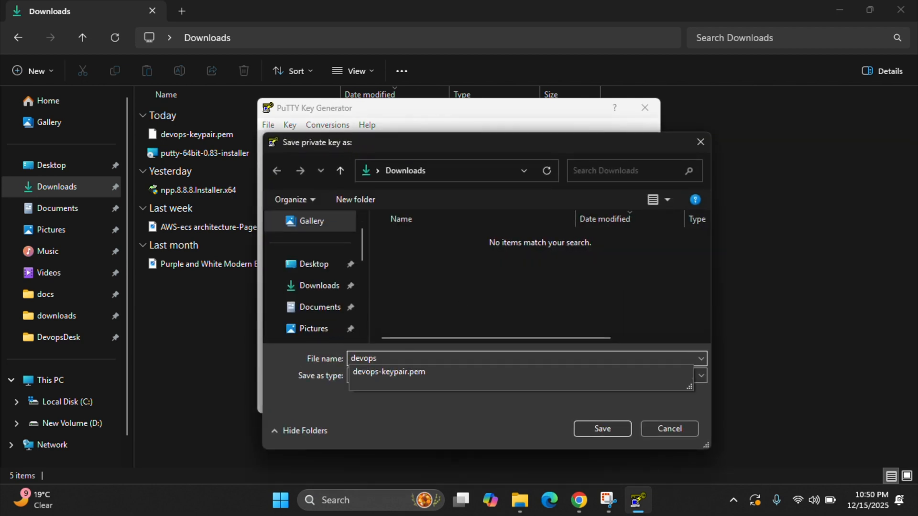
pyautogui.write('-keypair')
pyautogui.click(590, 429)
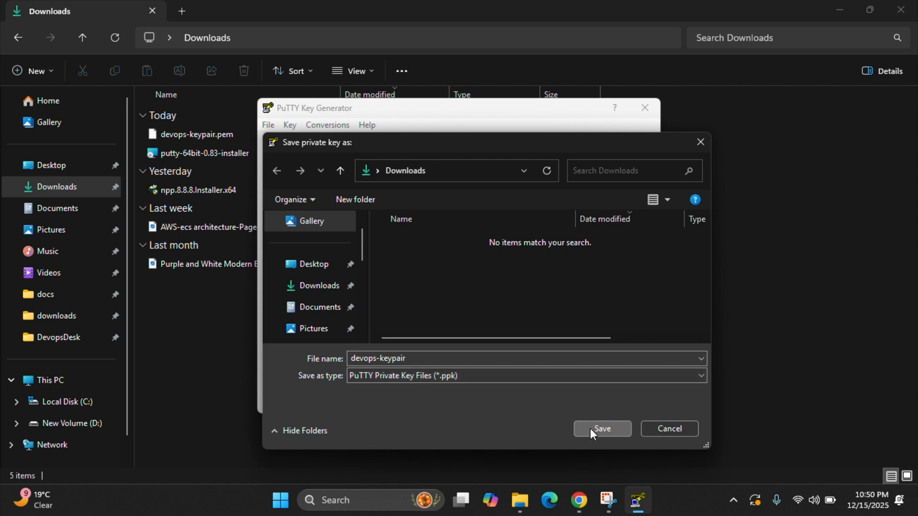
pyautogui.click(240, 351)
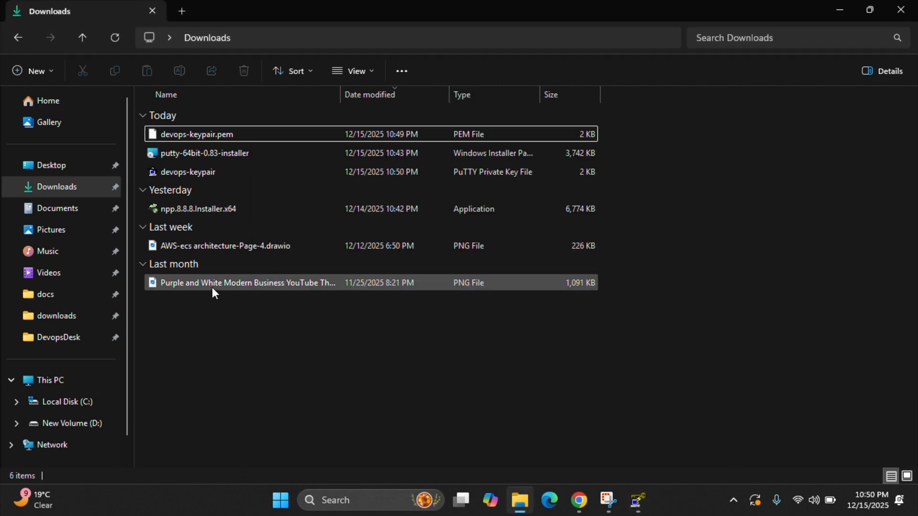
pyautogui.click(120, 38)
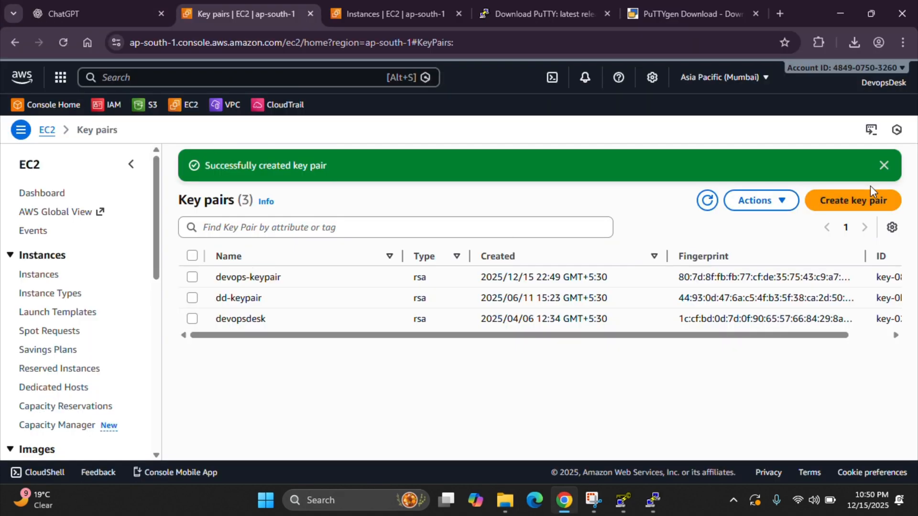
# Step: In the AWS console in Chrome, start launching an EC2 instance named keypair-testing with the Ubuntu Server 24.04 LTS image
pyautogui.click(884, 166)
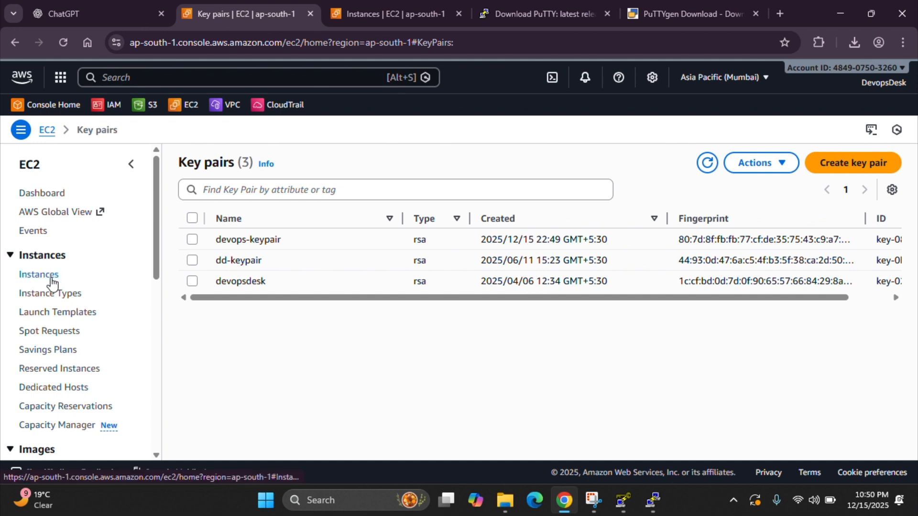
pyautogui.click(59, 274)
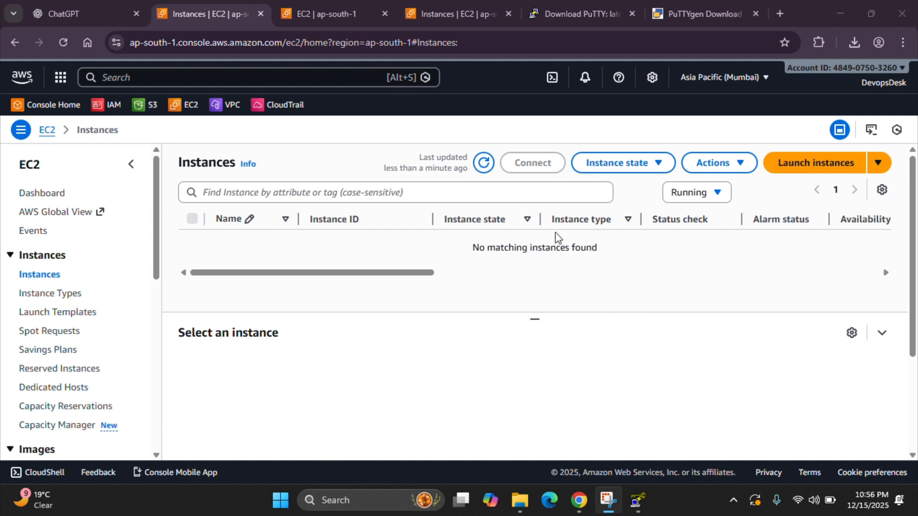
pyautogui.click(782, 168)
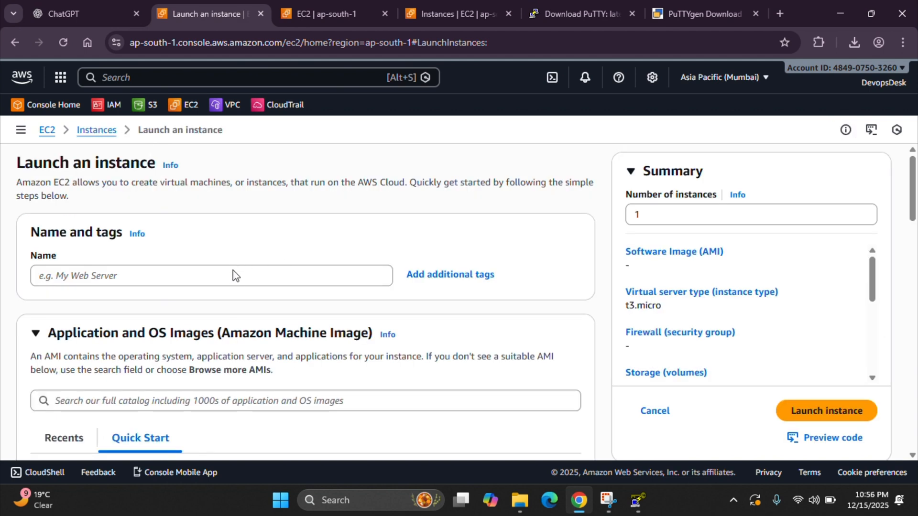
pyautogui.click(236, 277)
pyautogui.write('keypair-testing')
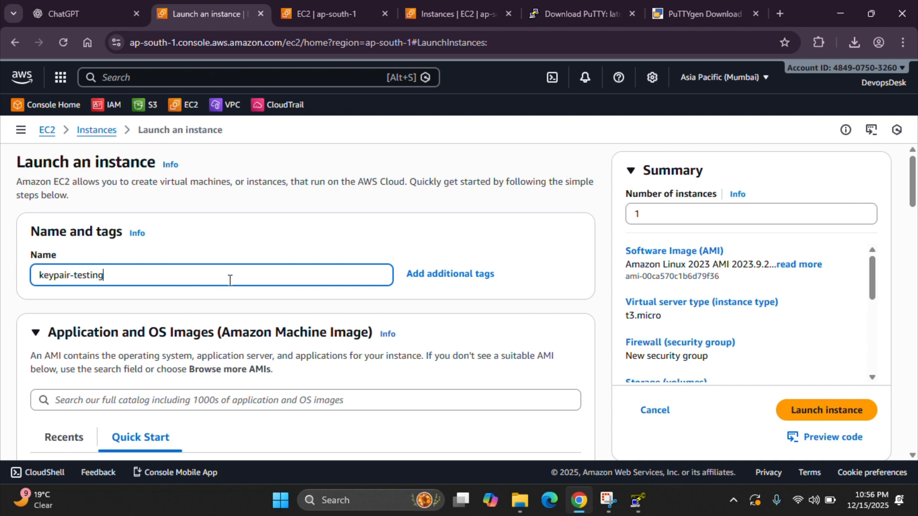
pyautogui.scroll(-5, 229, 280)
pyautogui.click(187, 299)
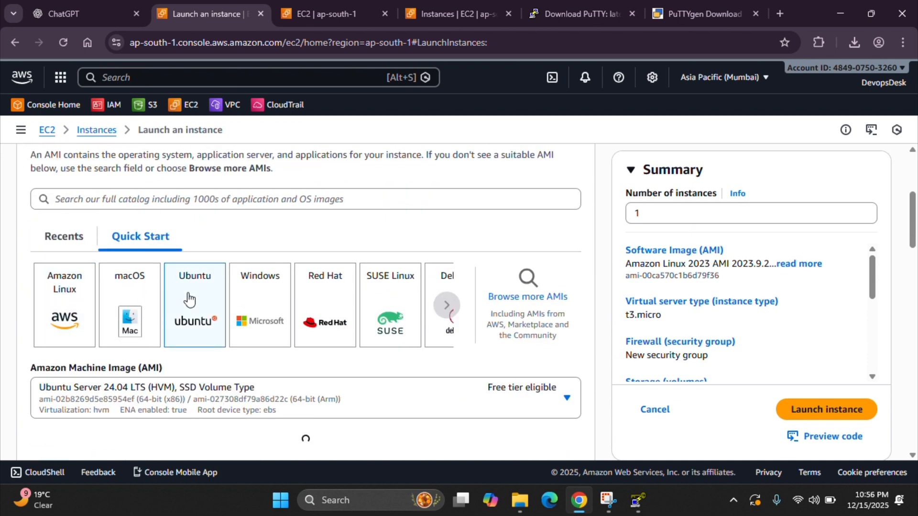
# Step: Select devops-keypair as the login key pair for the new instance
pyautogui.scroll(-10, 191, 296)
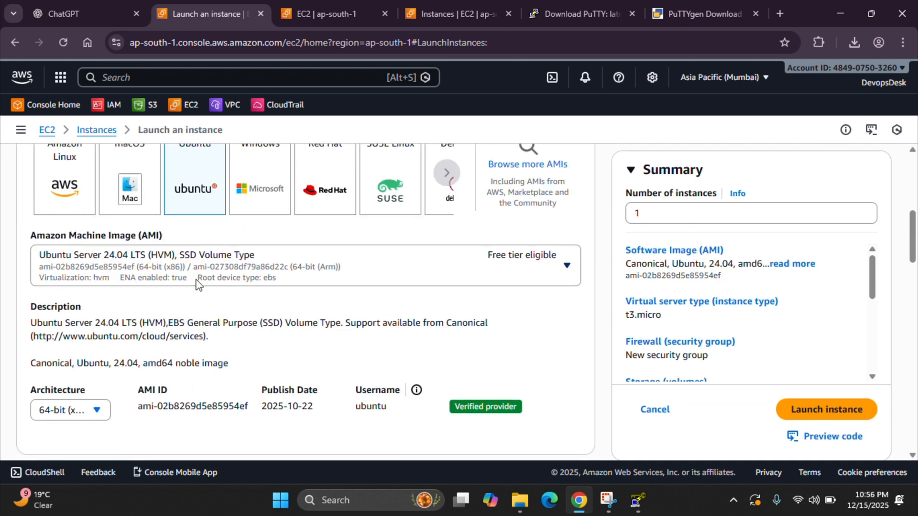
pyautogui.scroll(-1, 218, 267)
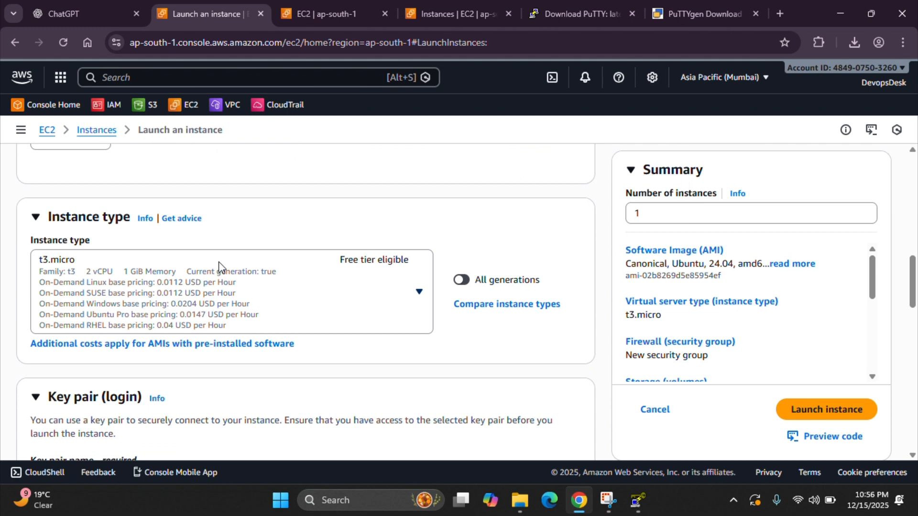
pyautogui.scroll(-3, 215, 268)
pyautogui.scroll(-2, 219, 266)
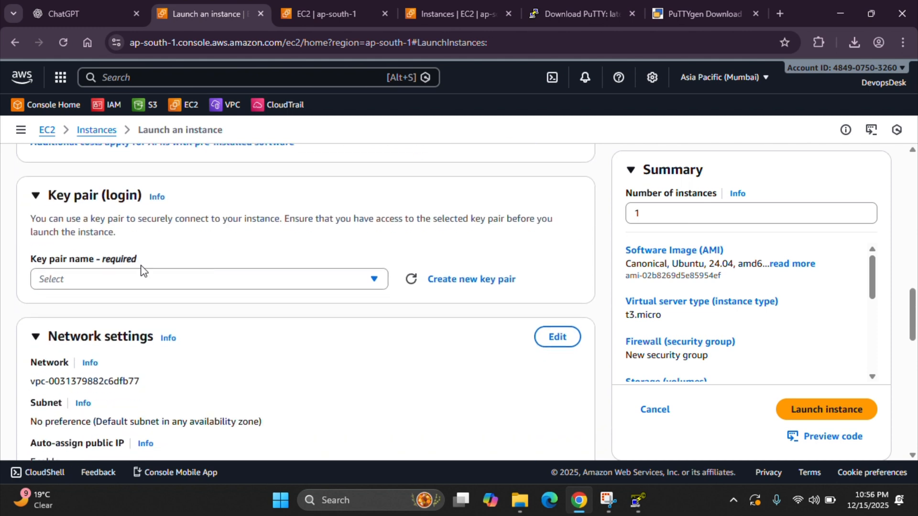
pyautogui.click(188, 280)
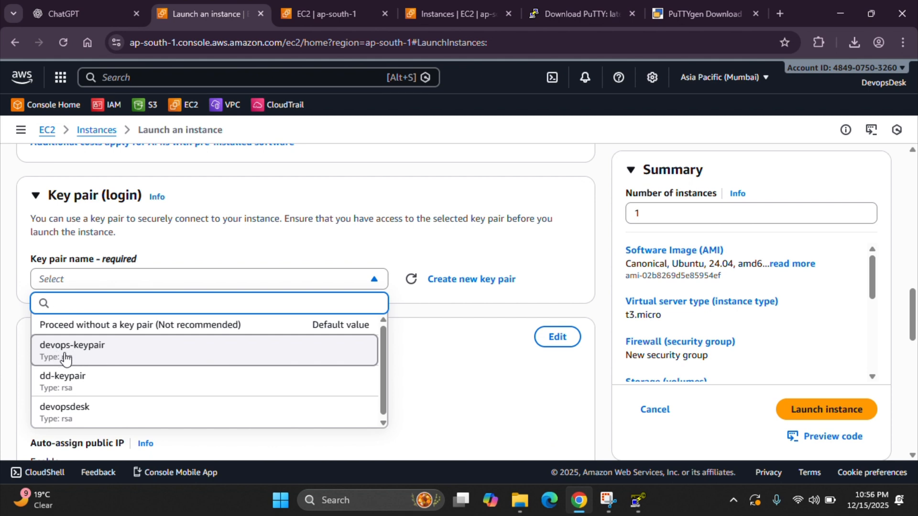
pyautogui.click(107, 352)
# Step: Check the devops-keypair entry in the Key pairs list in the other browser tab, and return to the instance launch form's network settings
pyautogui.click(312, 13)
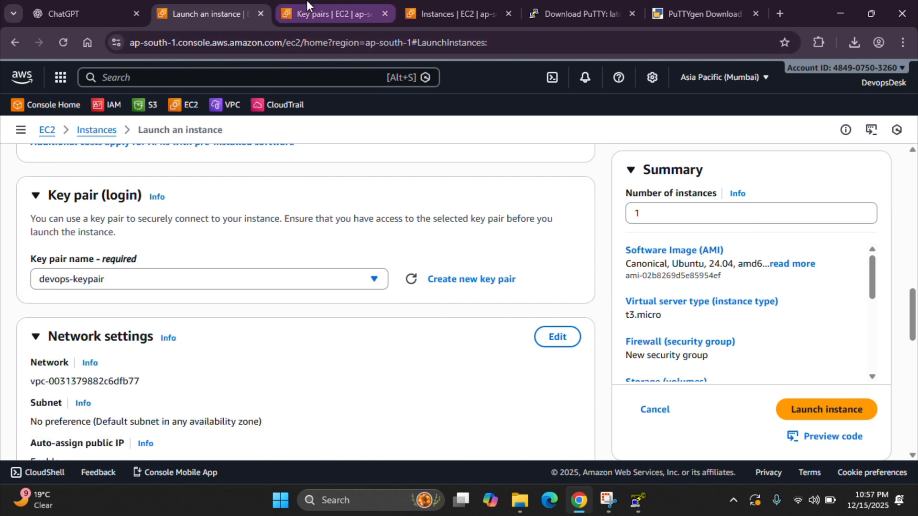
pyautogui.click(192, 240)
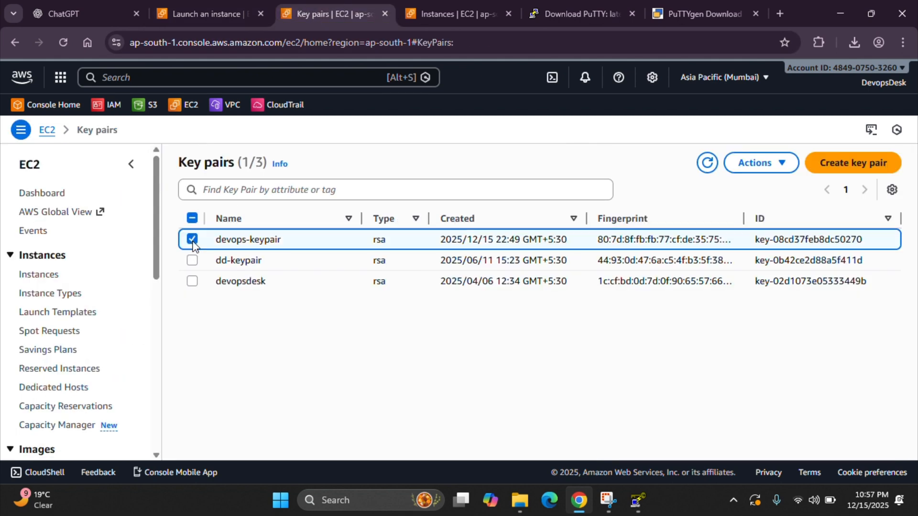
pyautogui.moveTo(216, 239); pyautogui.dragTo(289, 241)
pyautogui.click(224, 22)
pyautogui.scroll(-3, 228, 303)
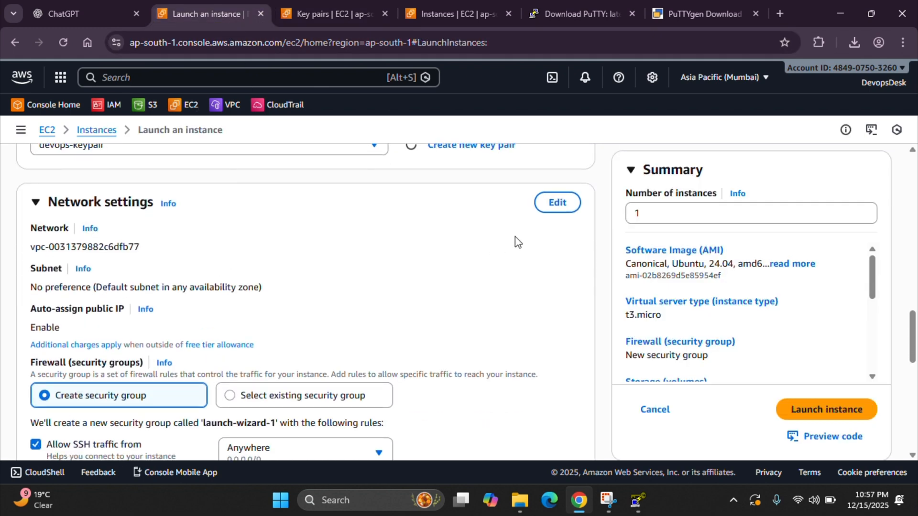
# Step: Edit the network settings, keeping the default VPC and choosing the subnet in availability zone ap-south-1b
pyautogui.click(550, 208)
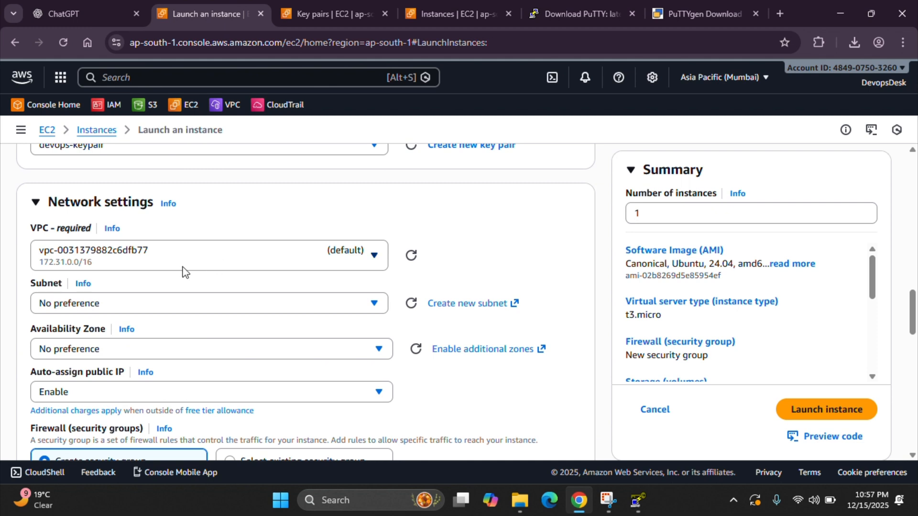
pyautogui.click(135, 259)
pyautogui.click(136, 259)
pyautogui.scroll(-2, 143, 268)
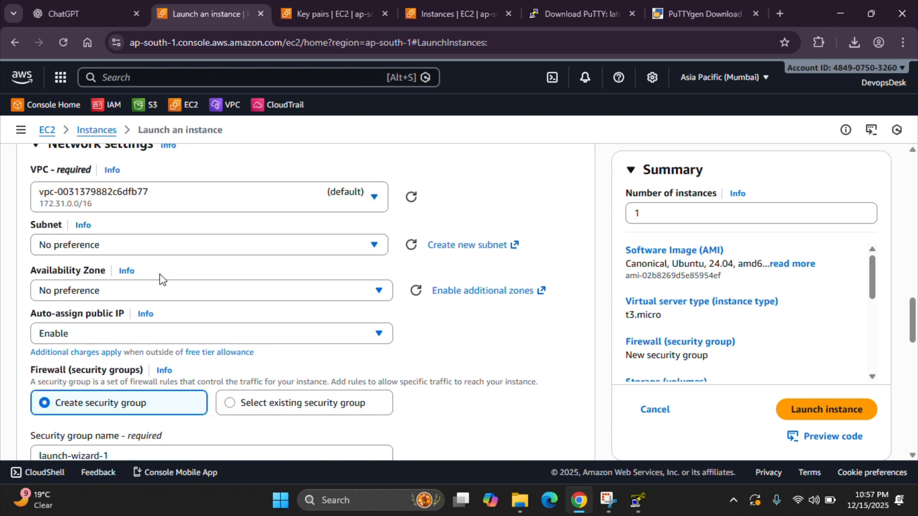
pyautogui.click(147, 237)
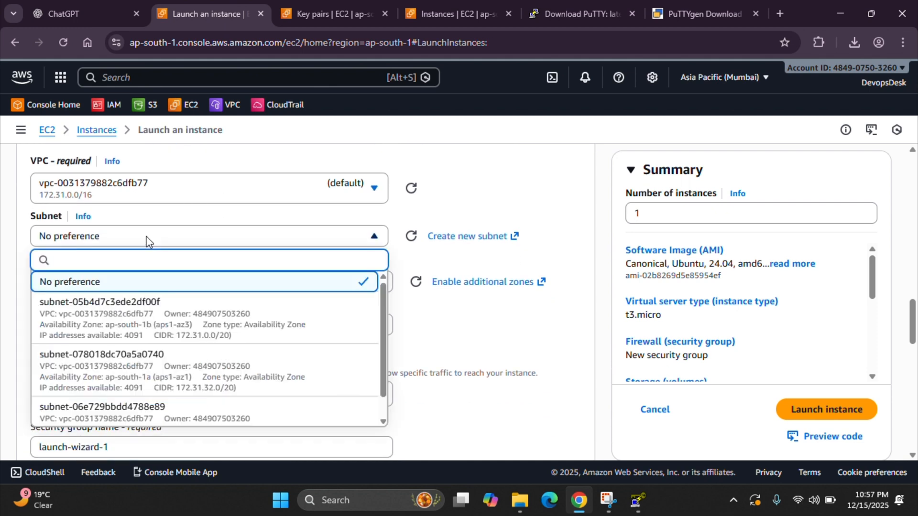
pyautogui.click(149, 334)
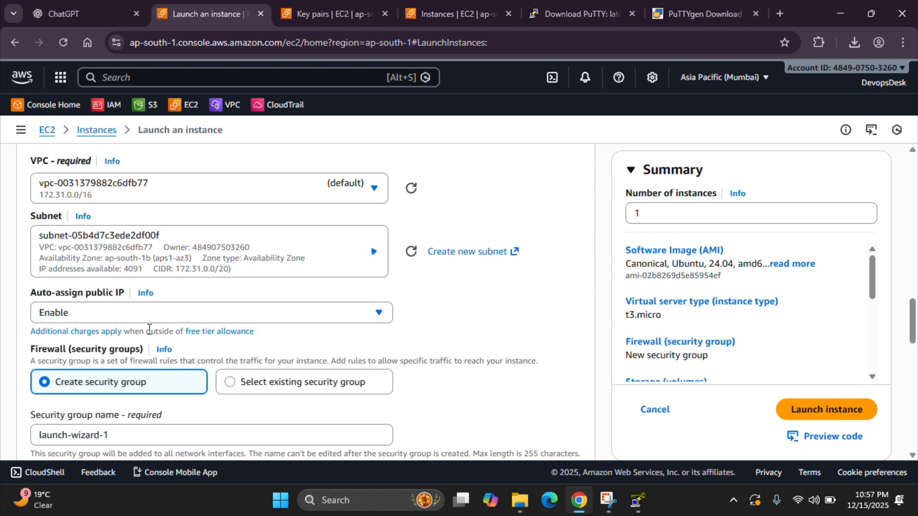
# Step: Use an existing security group for the instance's firewall and choose the default group
pyautogui.scroll(-2, 144, 311)
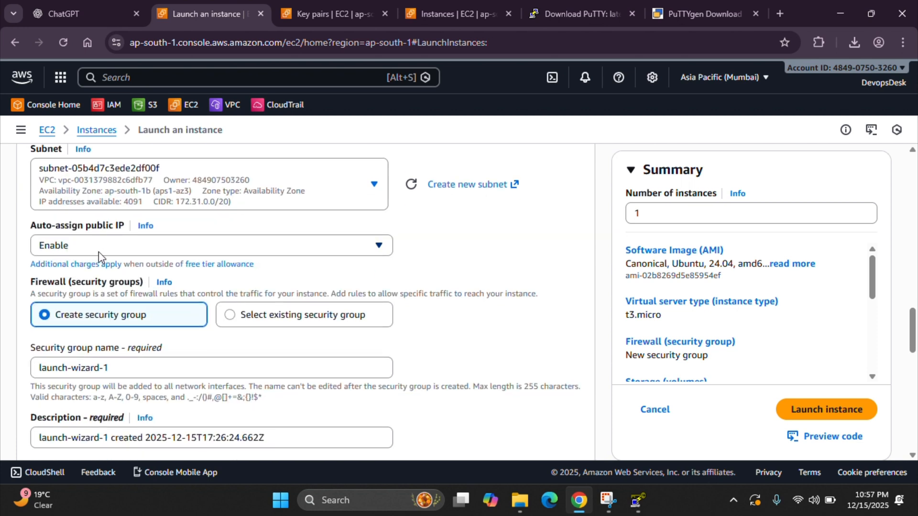
pyautogui.scroll(-2, 215, 253)
pyautogui.click(225, 248)
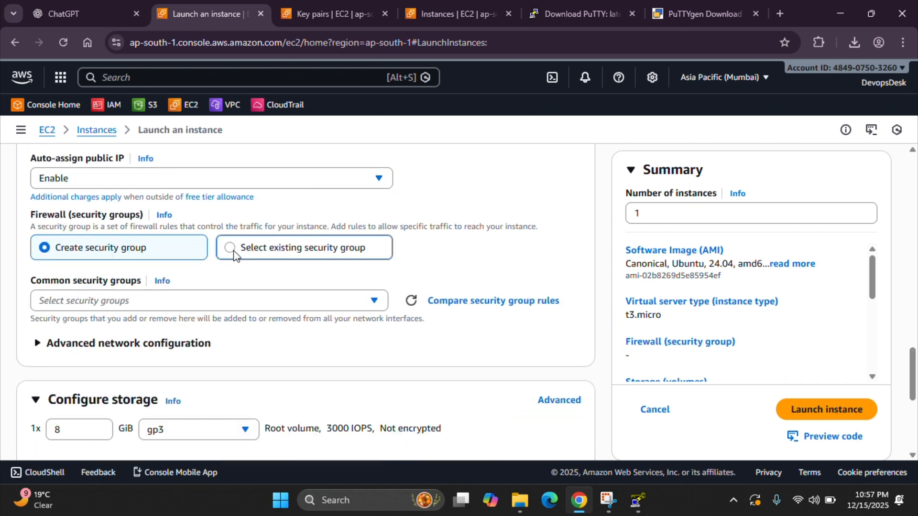
pyautogui.click(172, 300)
pyautogui.click(147, 346)
# Step: Launch the instance, open its details in a separate browser tab, and go to the Instances list
pyautogui.scroll(-3, 147, 340)
pyautogui.scroll(-4, 147, 340)
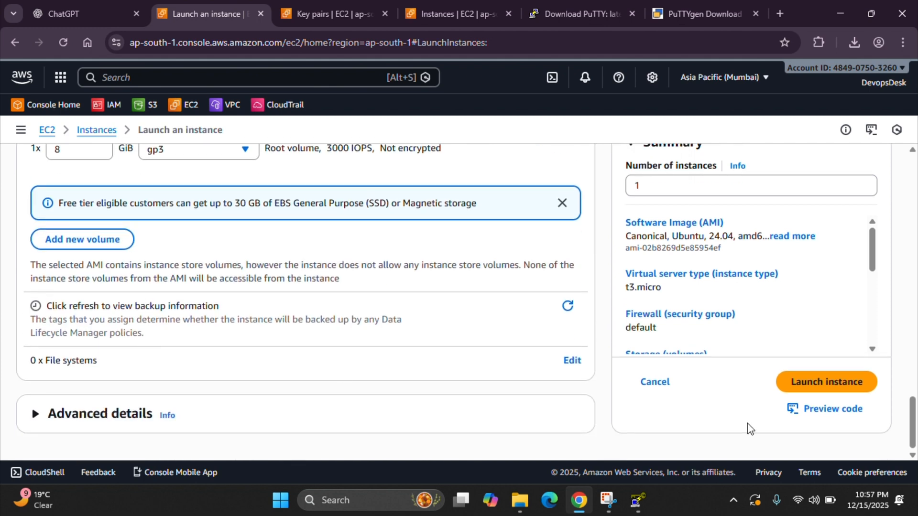
pyautogui.click(797, 388)
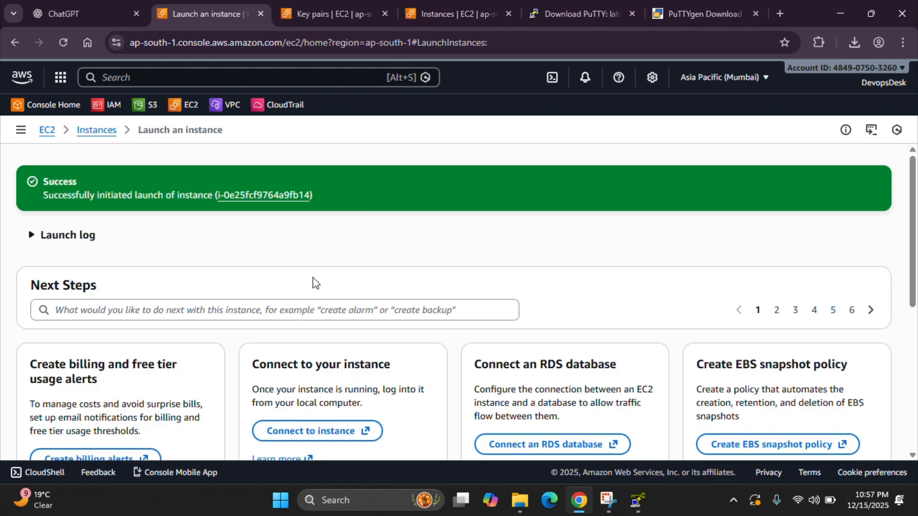
pyautogui.keyDown('ctrl'); pyautogui.click(234, 196); pyautogui.keyUp('ctrl')
pyautogui.click(112, 136)
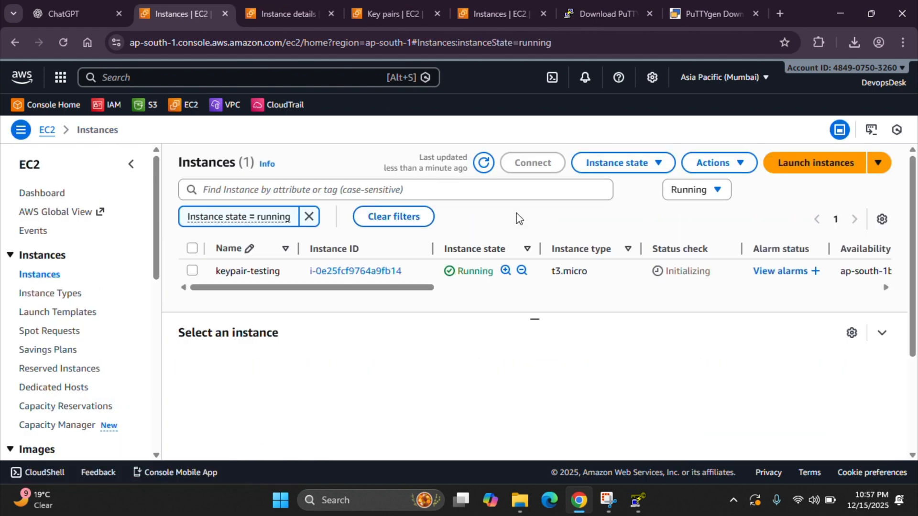
# Step: Select the keypair-testing instance and refresh the Instances list to examine its status check
pyautogui.click(192, 270)
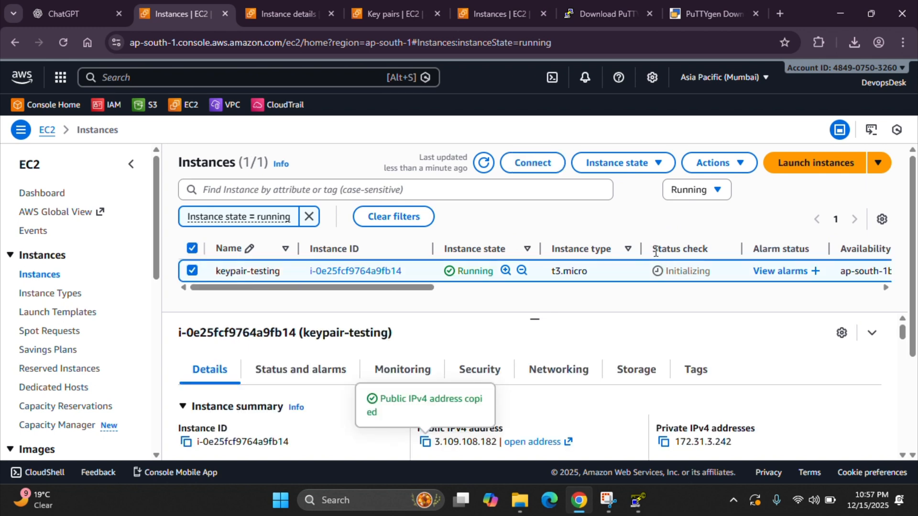
pyautogui.moveTo(653, 248); pyautogui.dragTo(709, 255)
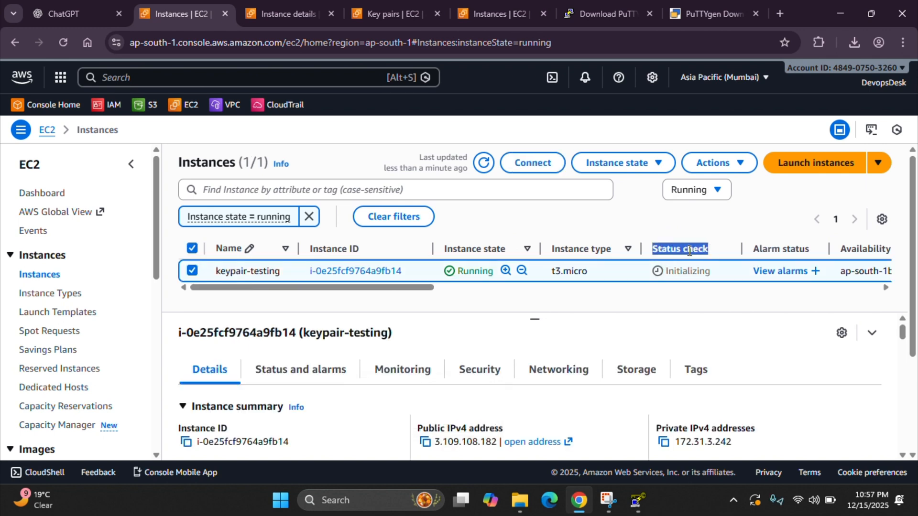
pyautogui.click(481, 164)
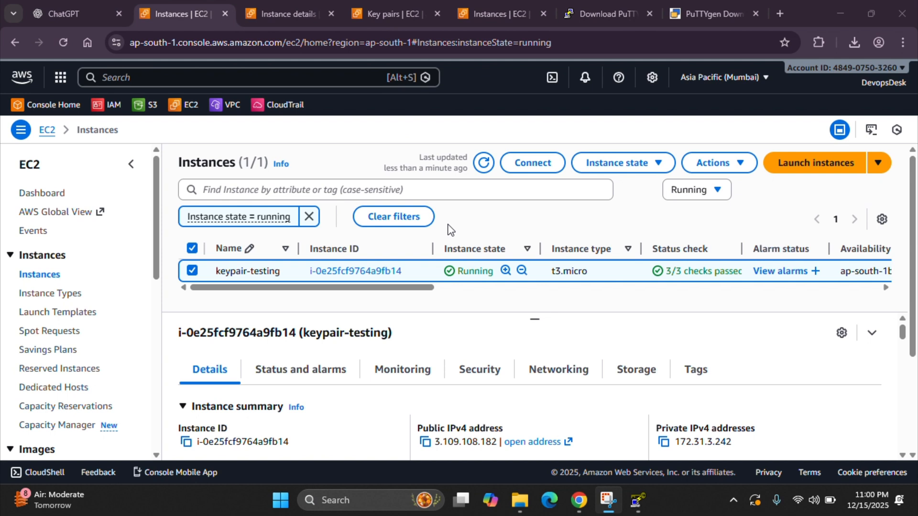
pyautogui.moveTo(652, 249); pyautogui.dragTo(709, 249)
pyautogui.moveTo(666, 271); pyautogui.dragTo(700, 271)
pyautogui.click(569, 308)
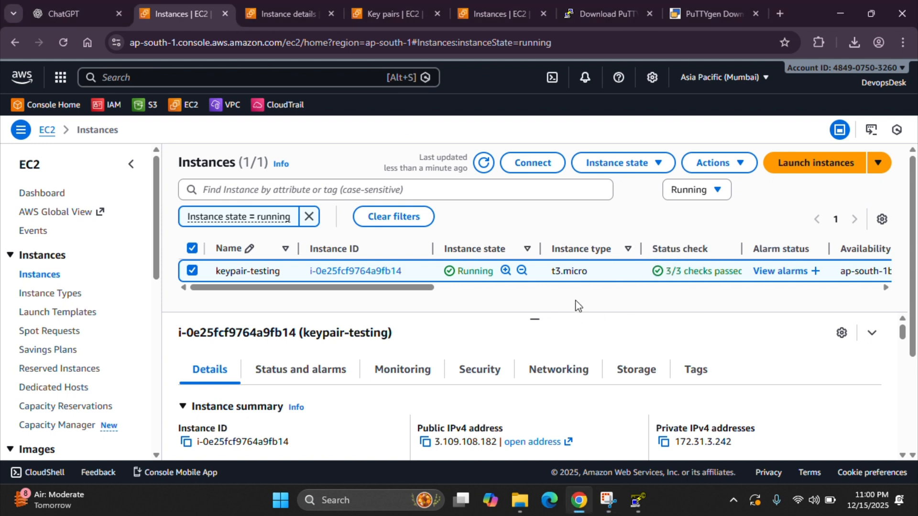
# Step: Copy the instance's public IPv4 address and enter 3.109.108.182 as the host name in PuTTY, keeping SSH on port 22
pyautogui.click(425, 441)
pyautogui.click(383, 500)
pyautogui.write('putt')
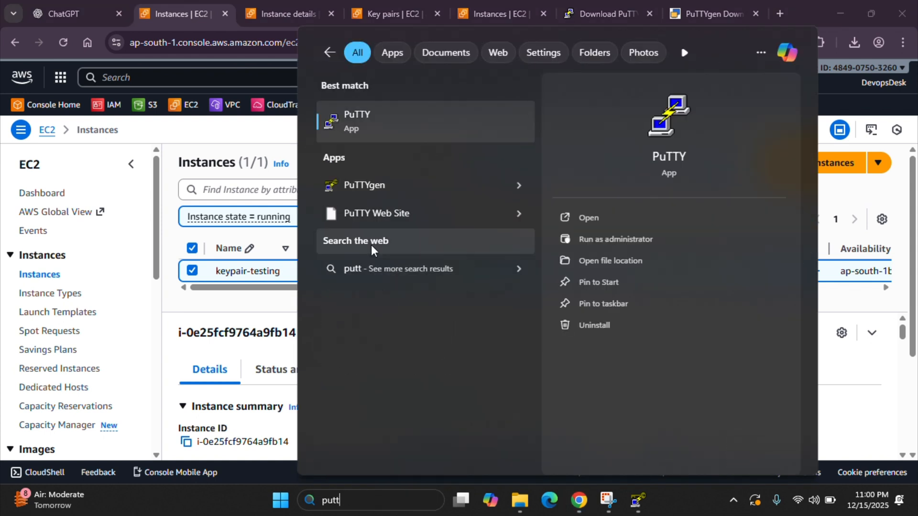
pyautogui.click(359, 122)
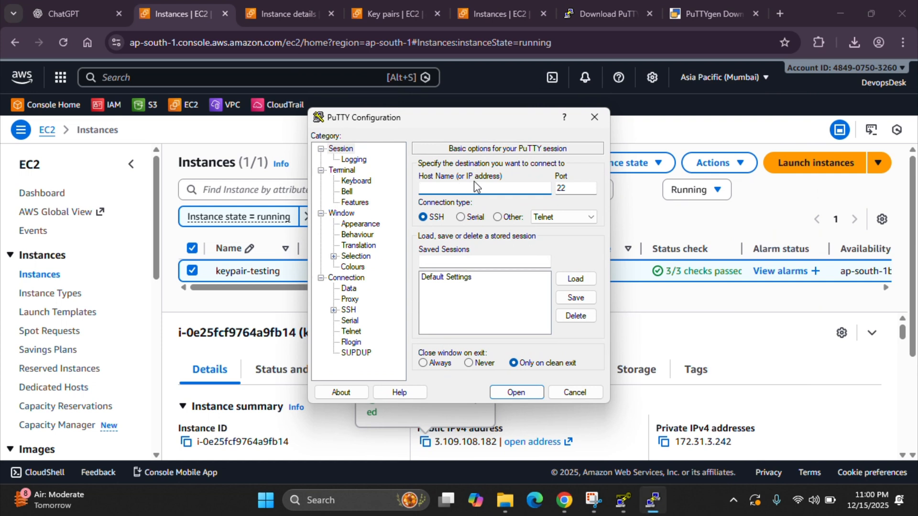
pyautogui.hotkey('ctrl', 'v')
pyautogui.click(560, 187)
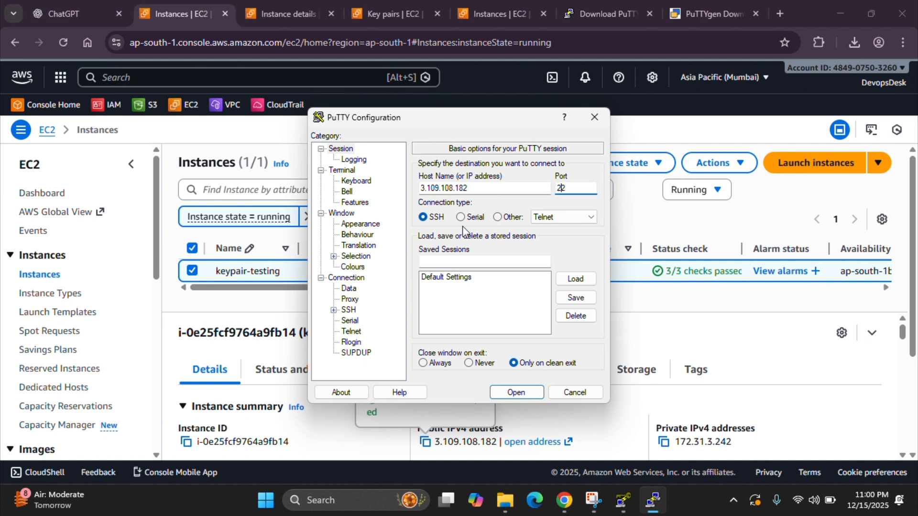
# Step: In the SSH authentication credentials, load devops-keypair (.ppk) from Downloads as the private key file
pyautogui.click(333, 311)
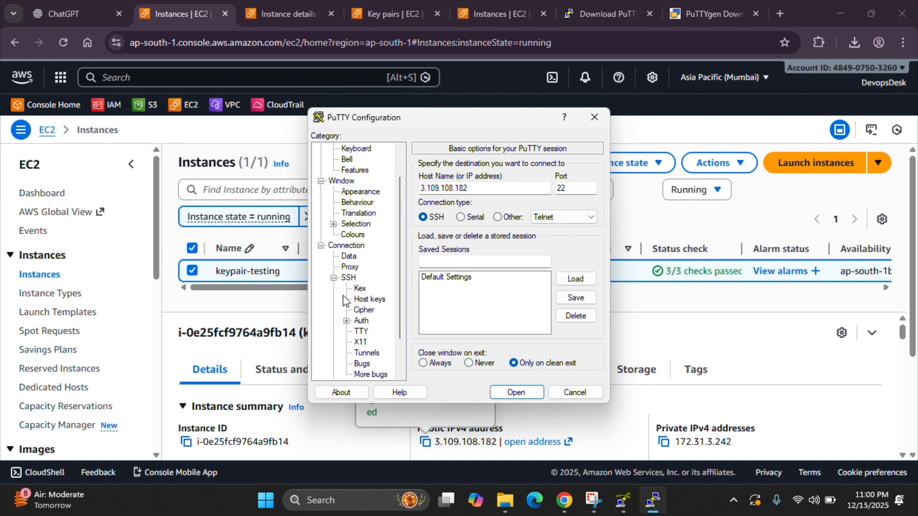
pyautogui.click(349, 279)
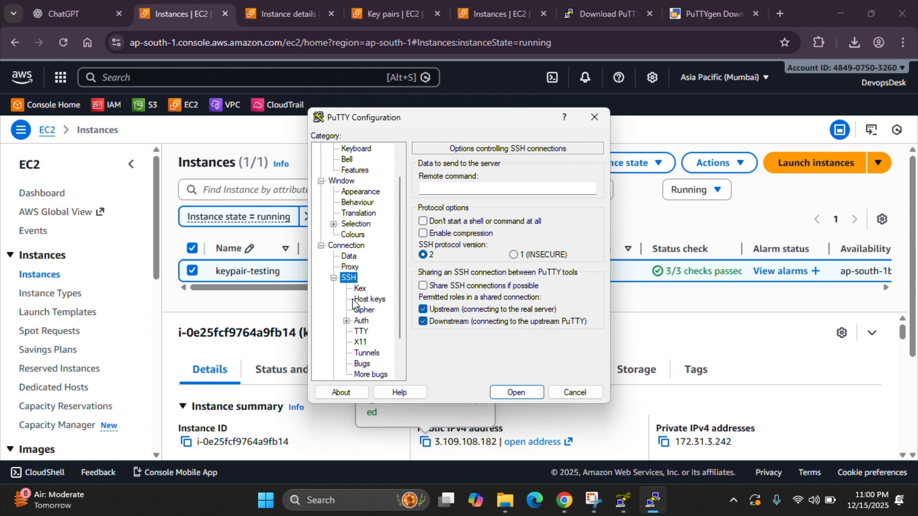
pyautogui.click(361, 324)
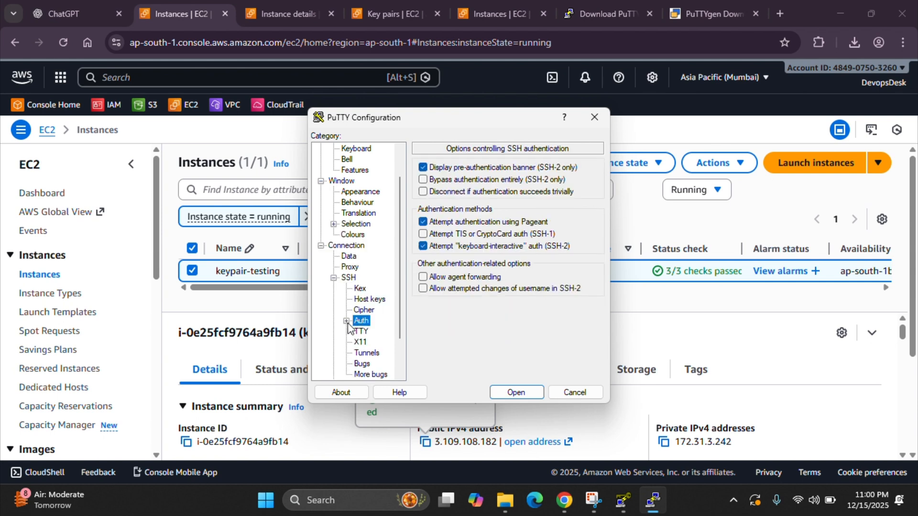
pyautogui.click(346, 321)
pyautogui.click(372, 333)
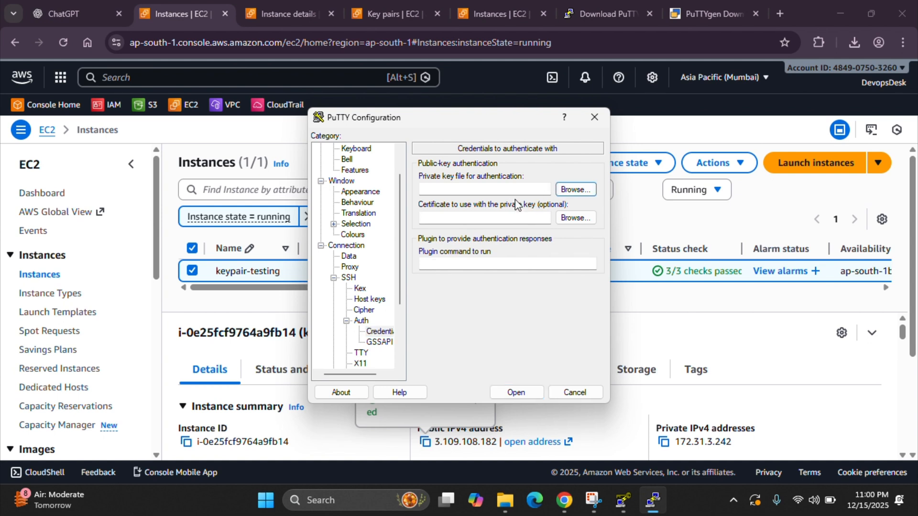
pyautogui.click(567, 190)
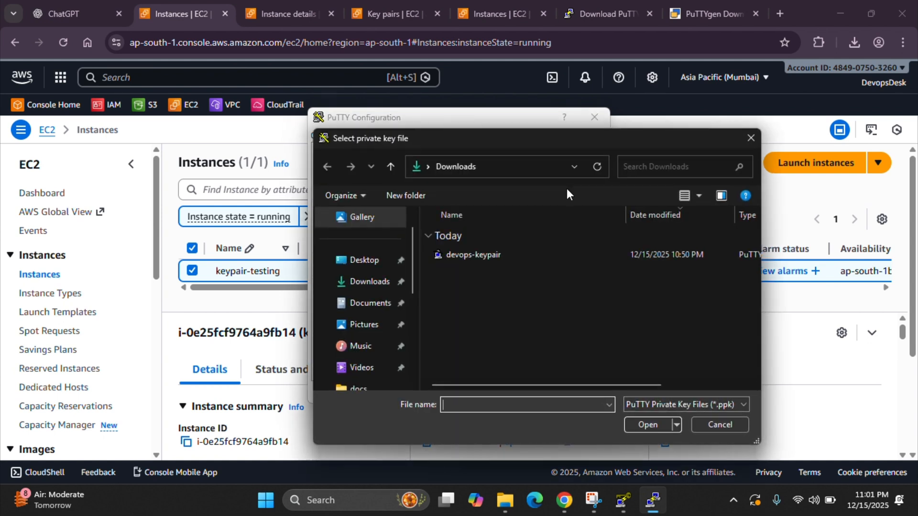
pyautogui.click(482, 255)
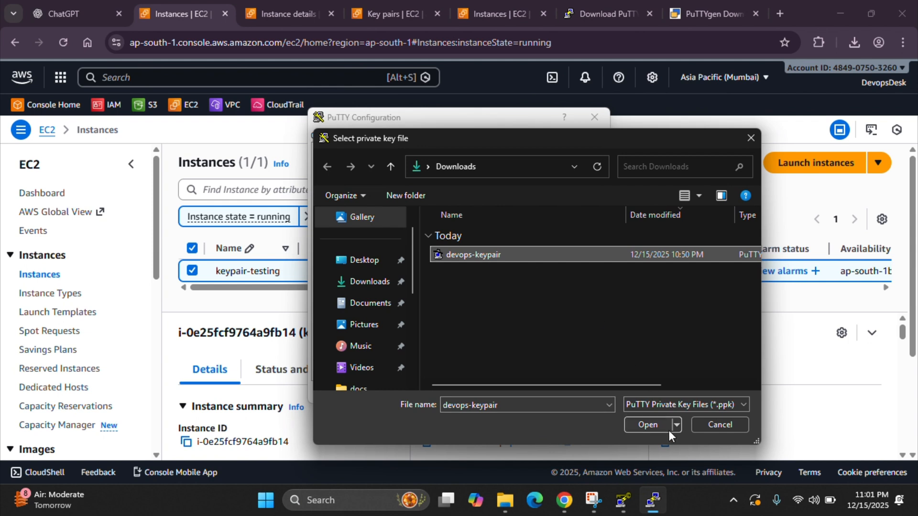
pyautogui.click(636, 424)
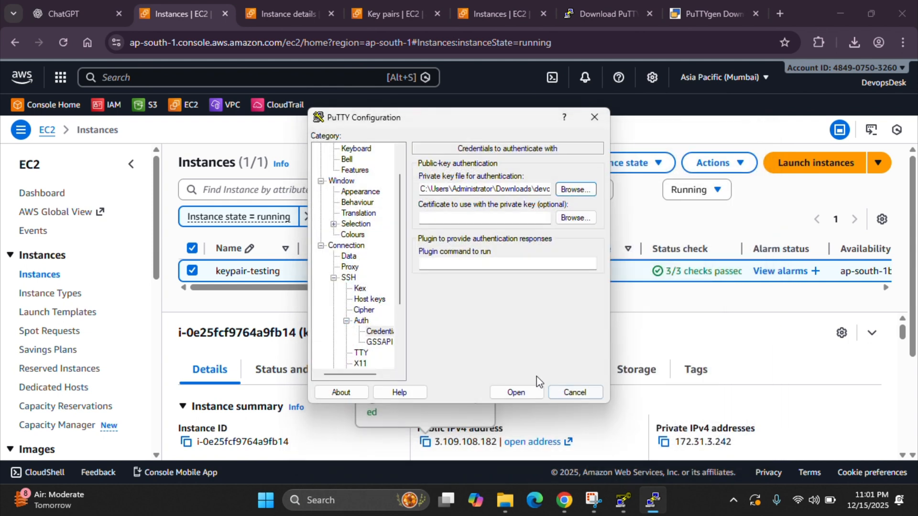
# Step: Open the SSH connection, trusting and caching the server's host key, and log in as ubuntu in a maximized terminal
pyautogui.click(510, 392)
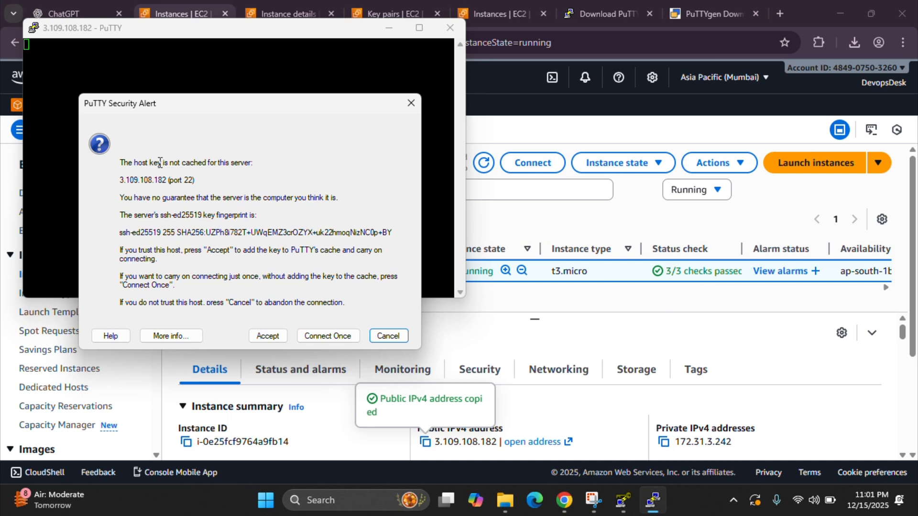
pyautogui.click(277, 330)
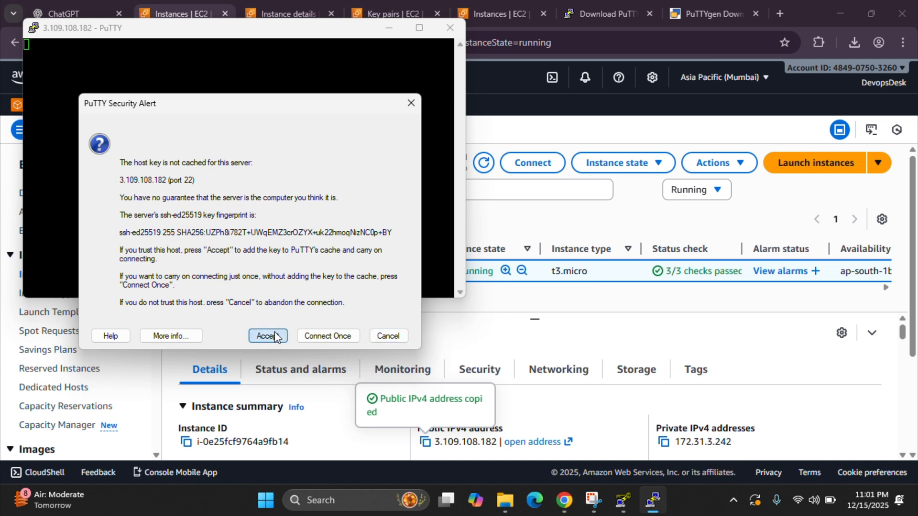
pyautogui.write('ubuntu')
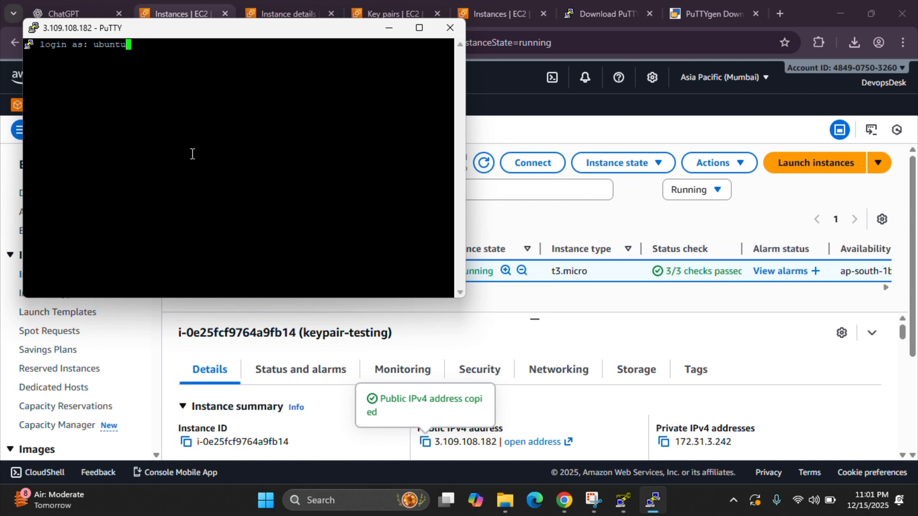
pyautogui.press('Return')
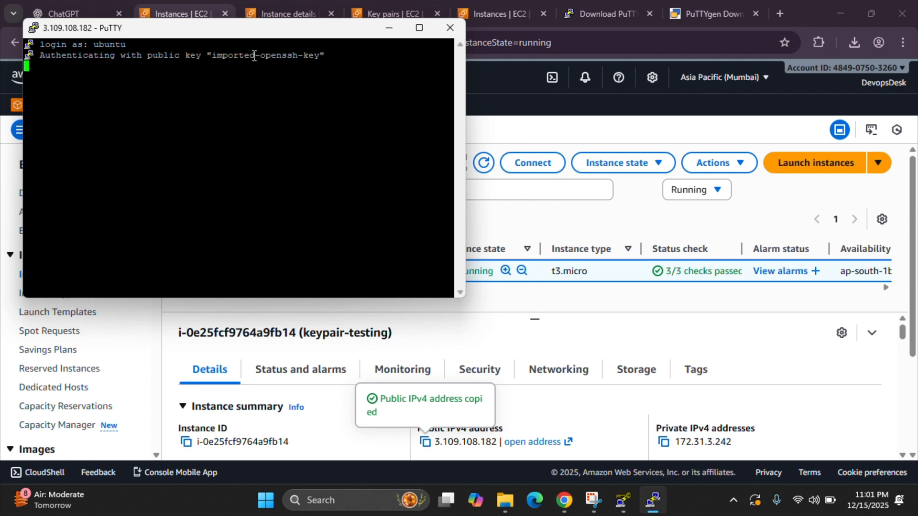
pyautogui.doubleClick(274, 33)
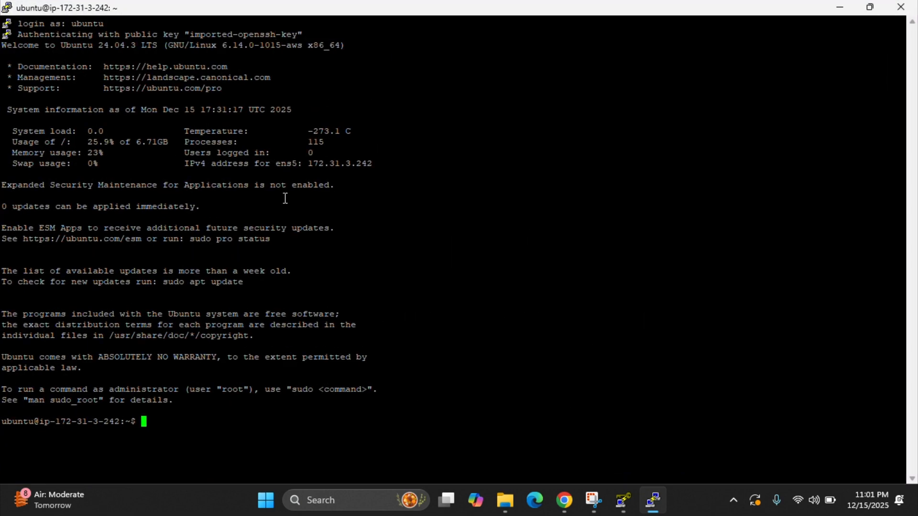
# Step: Run whoami in the SSH session to check the logged-in user
pyautogui.press('Return')
pyautogui.press('Return')
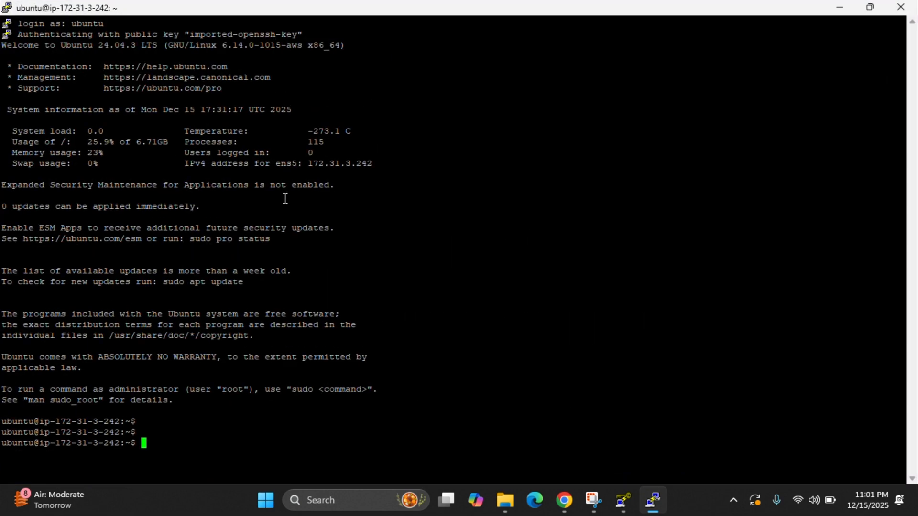
pyautogui.write('whoami')
pyautogui.press('Return')
pyautogui.press('Return')
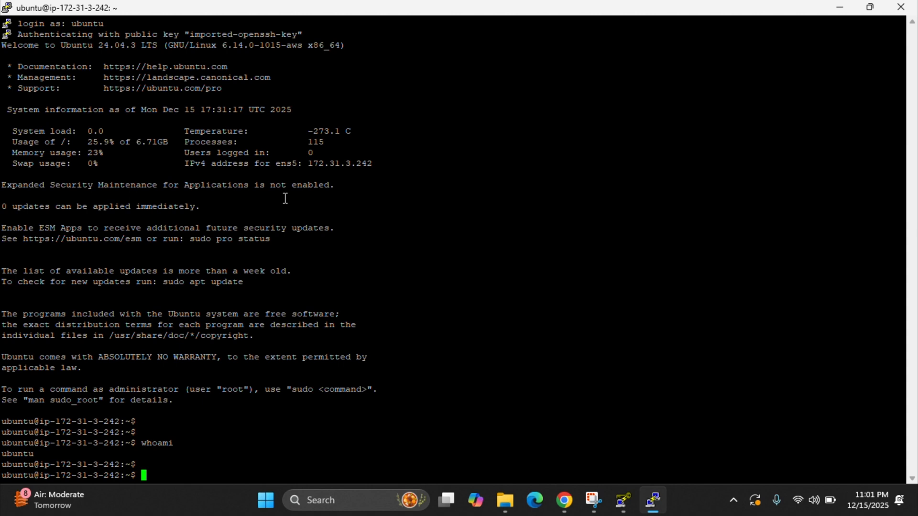
# Step: Switch back to the AWS console in Chrome and examine the inbound rules of the keypair-testing instance's default security group
pyautogui.click(386, 30)
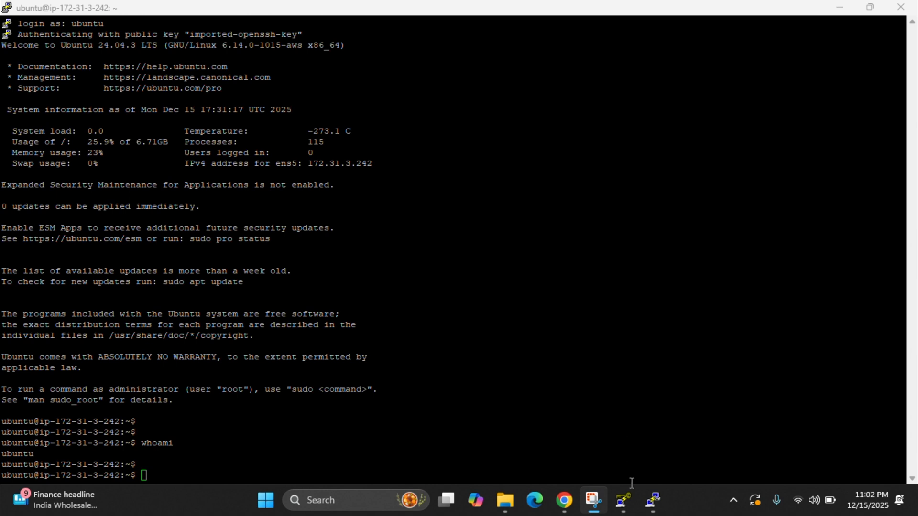
pyautogui.click(654, 506)
pyautogui.click(653, 507)
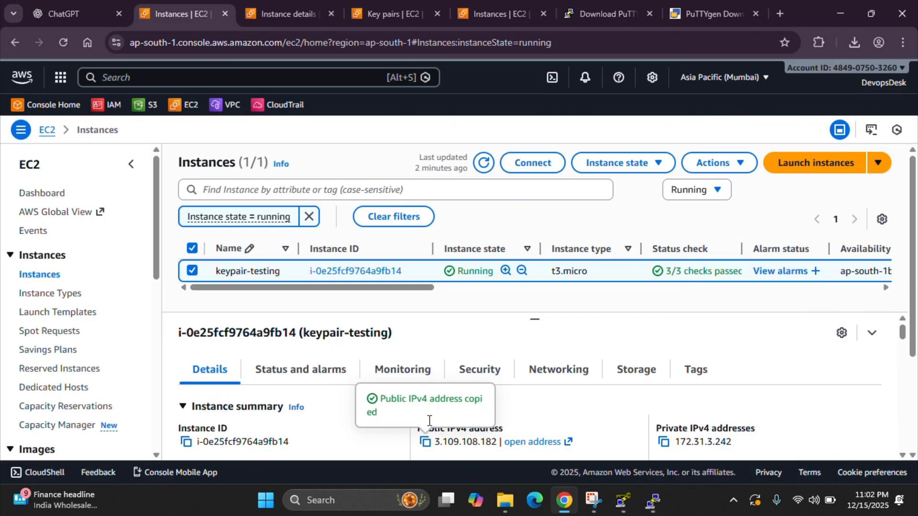
pyautogui.click(438, 336)
pyautogui.scroll(-1, 463, 335)
pyautogui.scroll(1, 455, 375)
pyautogui.click(460, 371)
pyautogui.scroll(-3, 292, 421)
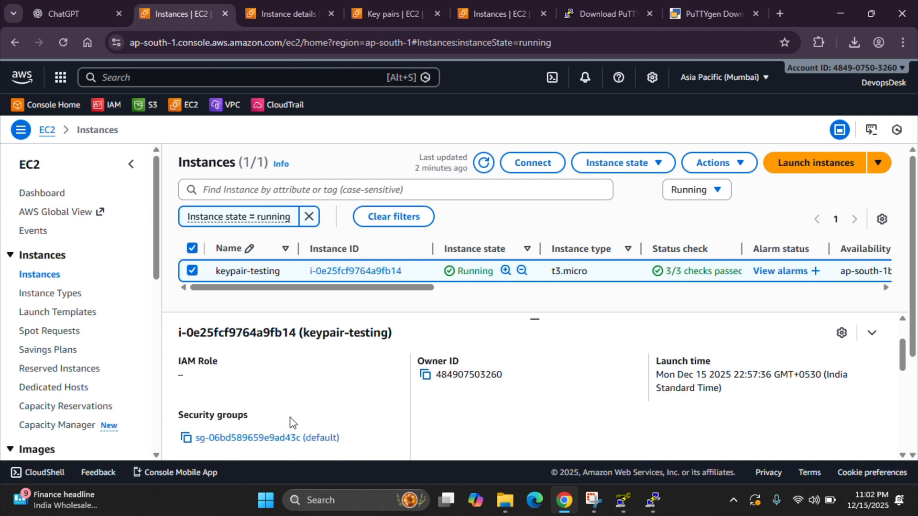
pyautogui.scroll(-4, 311, 410)
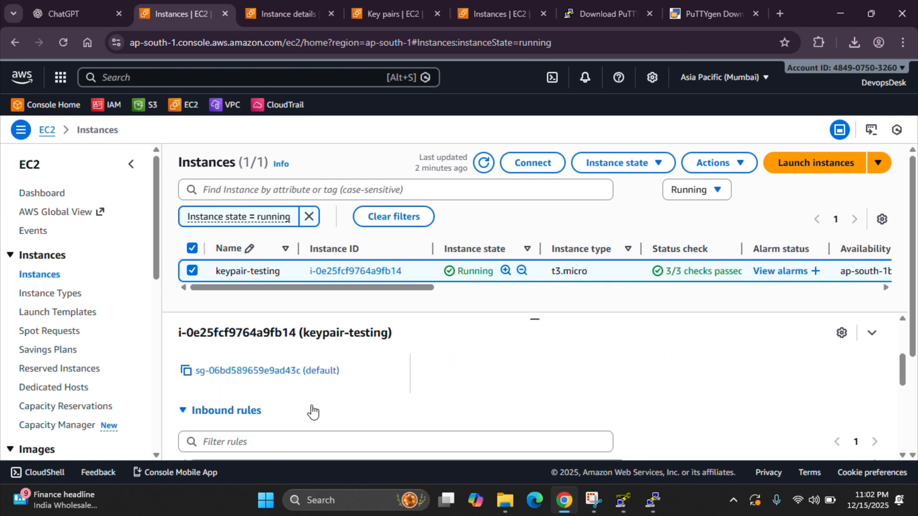
pyautogui.scroll(-2, 312, 410)
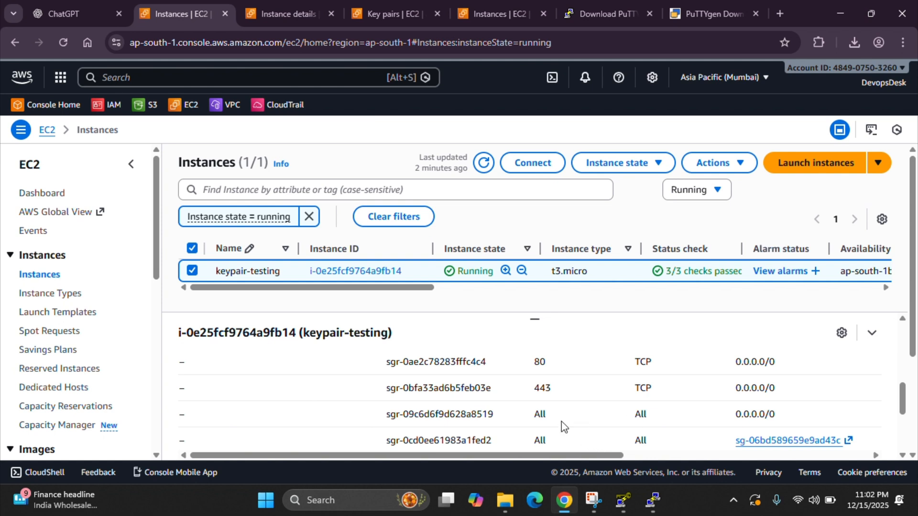
# Step: Review the inbound rule that opens all ports and protocols to 0.0.0.0/0 in the instance's default security group
pyautogui.moveTo(522, 420); pyautogui.dragTo(786, 414)
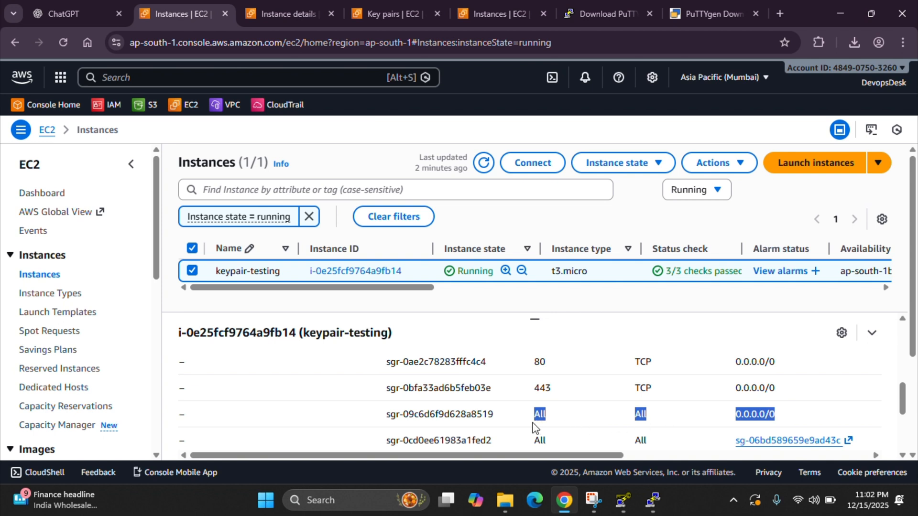
pyautogui.scroll(3, 503, 415)
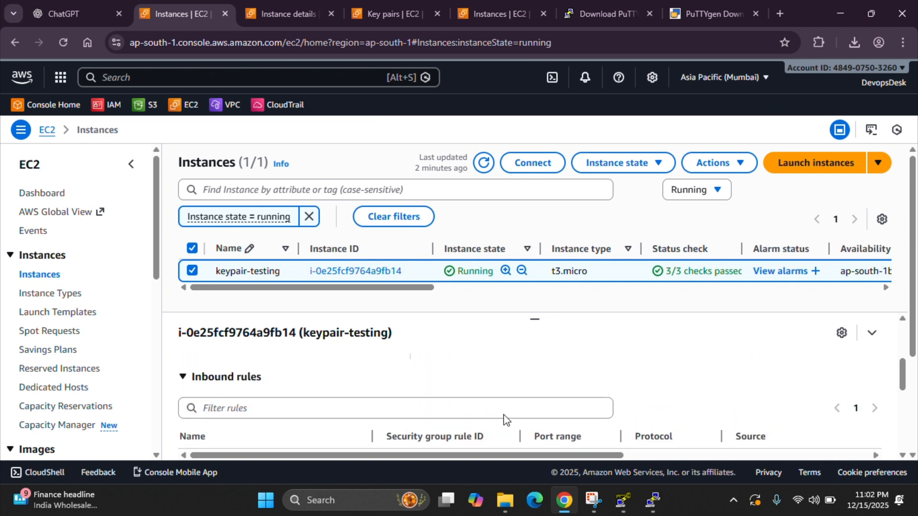
pyautogui.scroll(1, 503, 415)
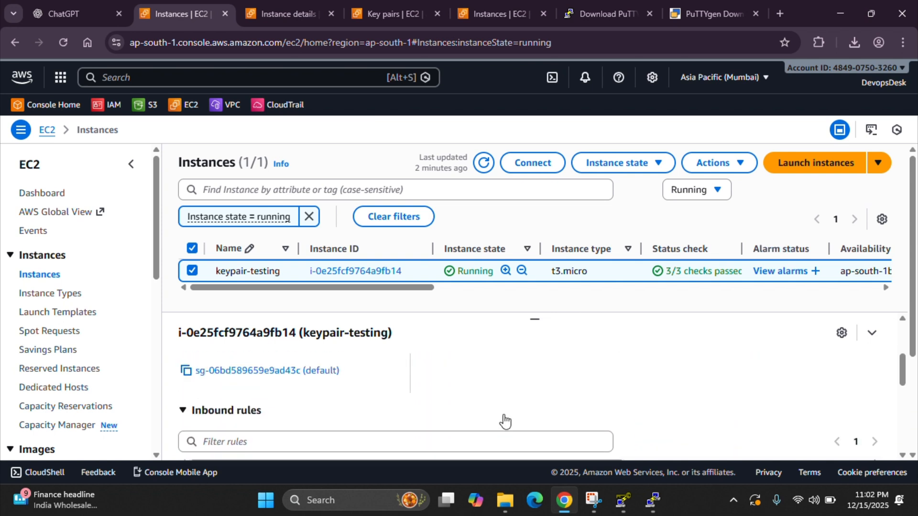
# Step: Compare the devops-keypair .pem and PuTTY private key files in File Explorer's Downloads folder, and return to the PuTTY SSH session
pyautogui.click(508, 500)
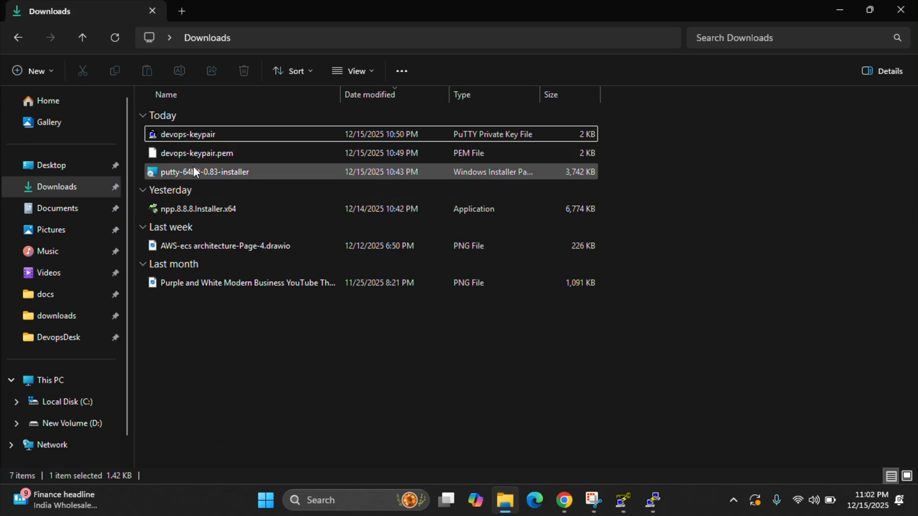
pyautogui.click(217, 156)
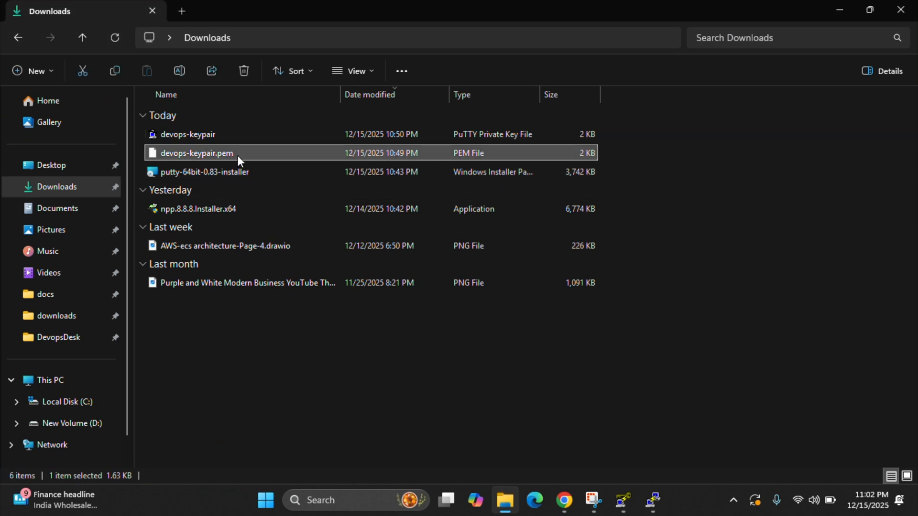
pyautogui.click(470, 138)
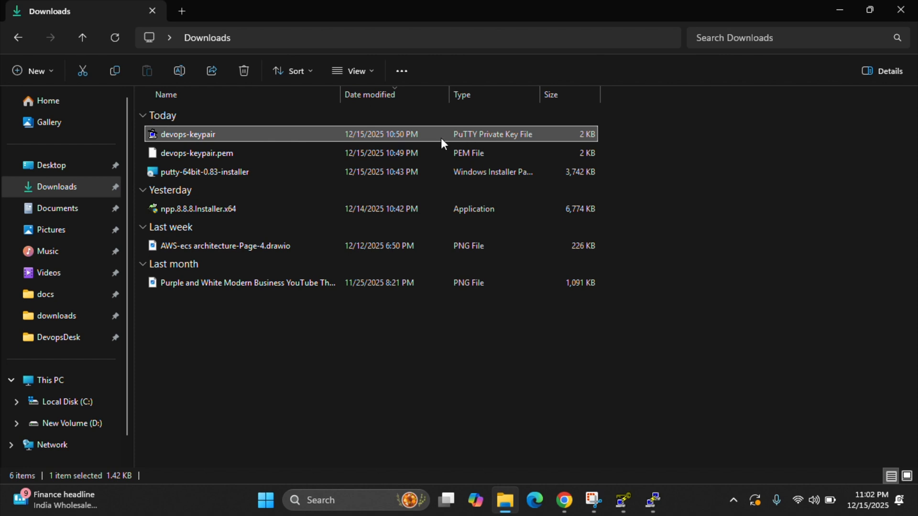
pyautogui.click(653, 500)
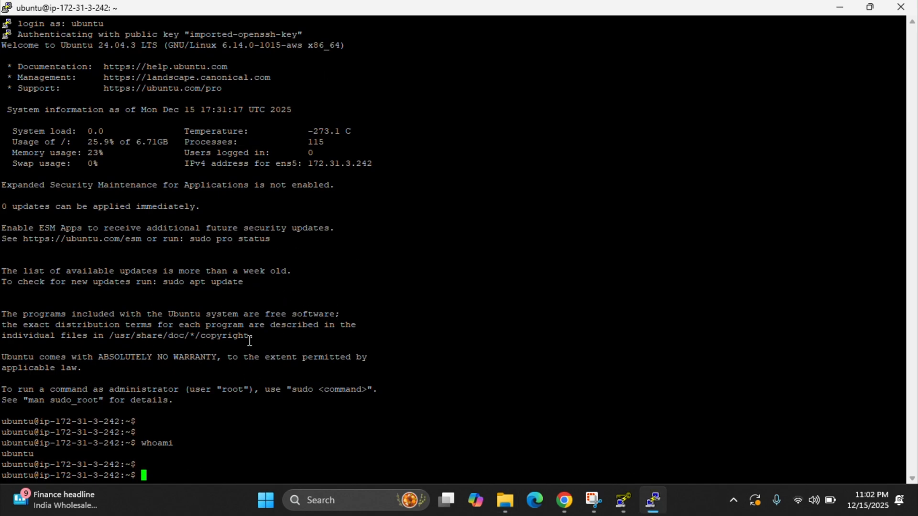
pyautogui.click(413, 22)
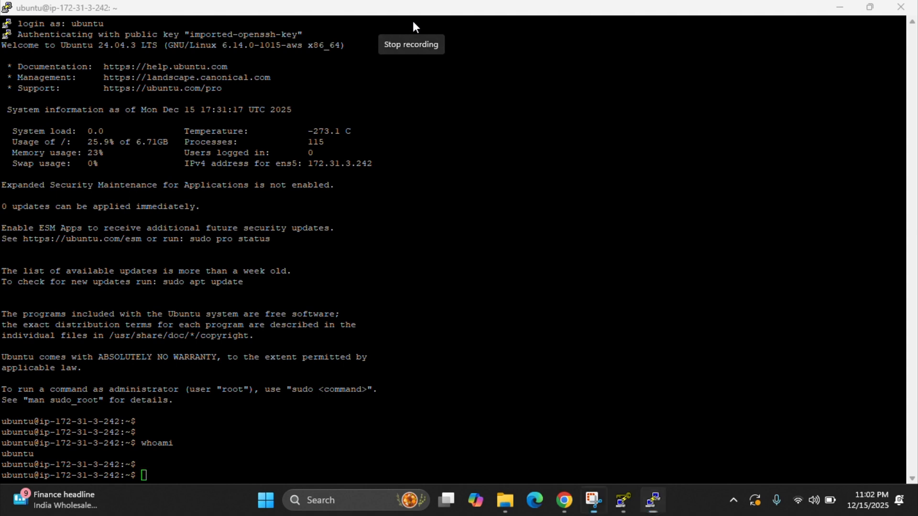